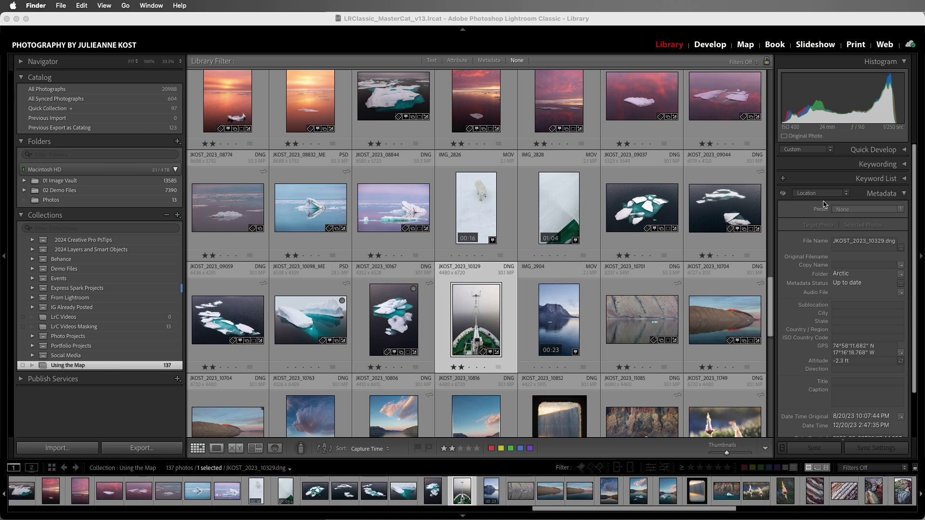
Keep the Location metadata set for the selected ship-bow photo and show its GPS position in the Map module.
click(847, 194)
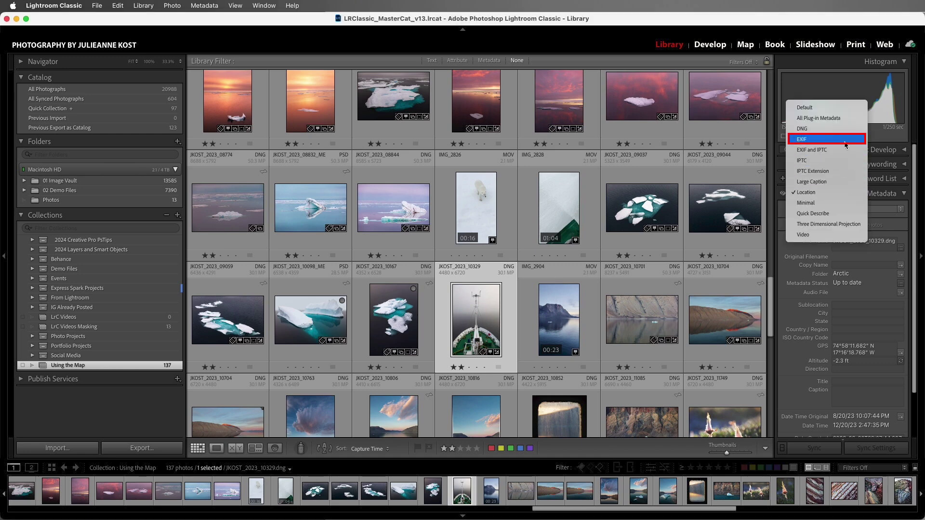
click(838, 195)
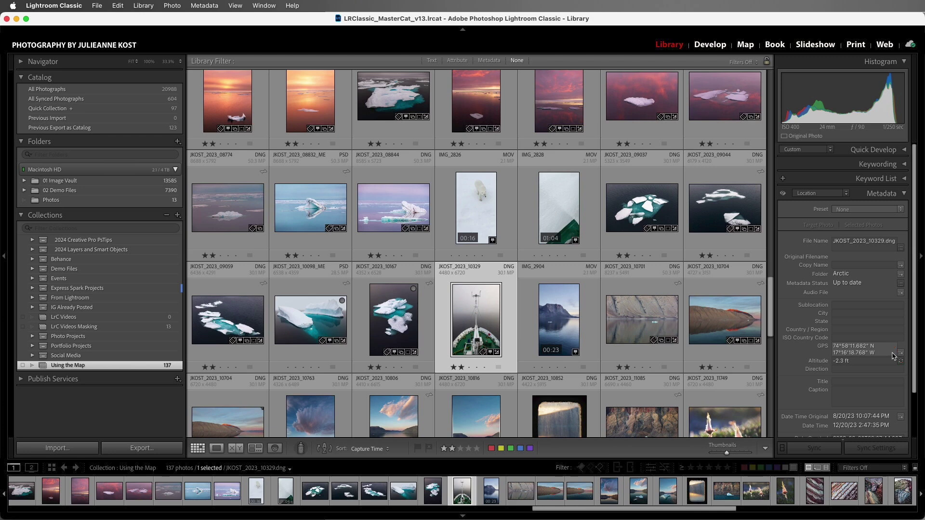
click(490, 353)
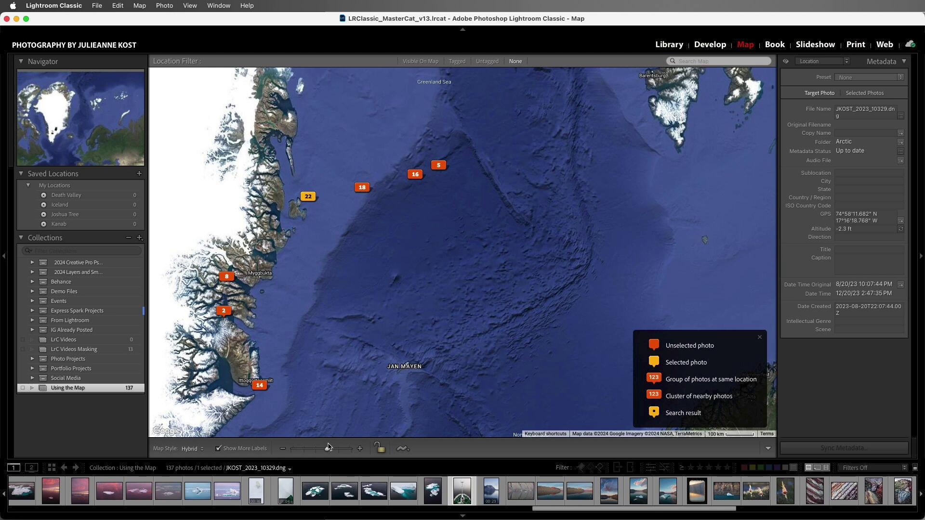
Examine the photo markers on the map at different zoom levels, from the Greenland coast across to Svalbard.
mouse_move(328, 452)
mouse_down()
mouse_move(314, 453)
mouse_move(325, 452)
mouse_up()
click(282, 448)
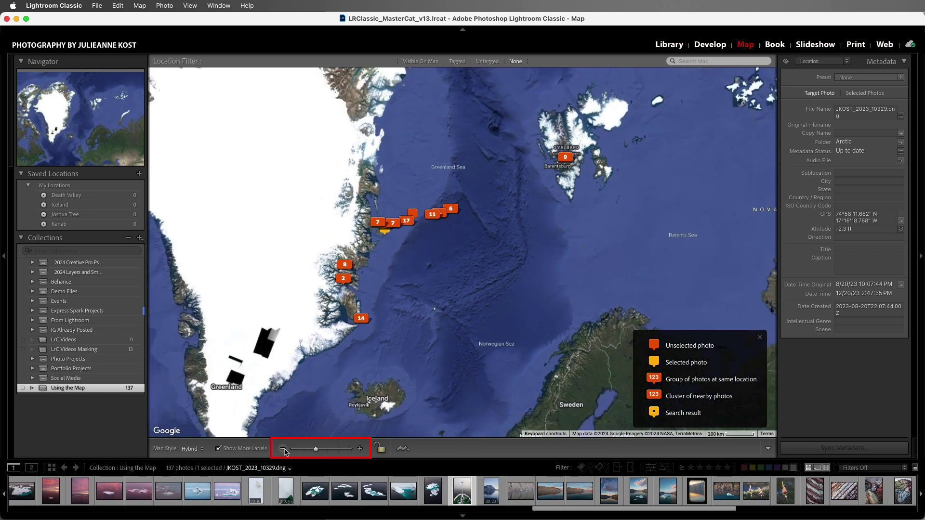
click(361, 450)
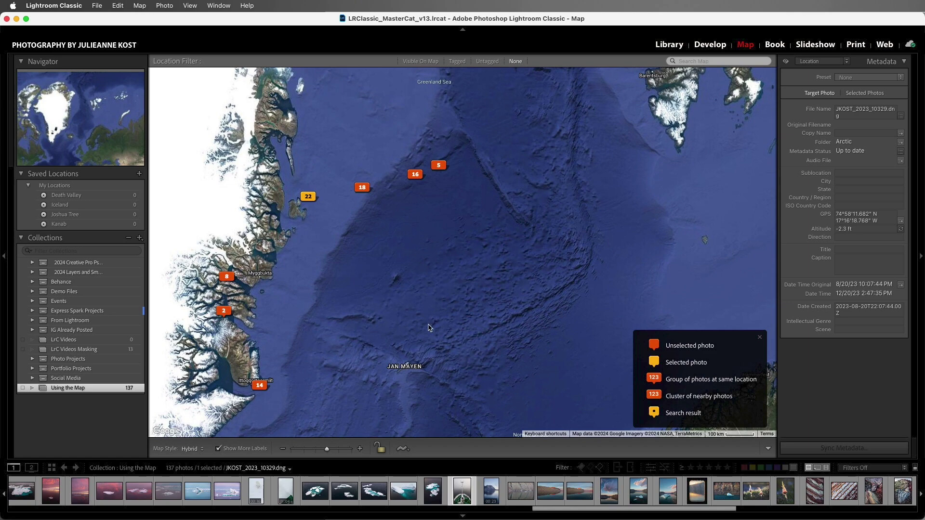
scroll(441, 248, down, 1)
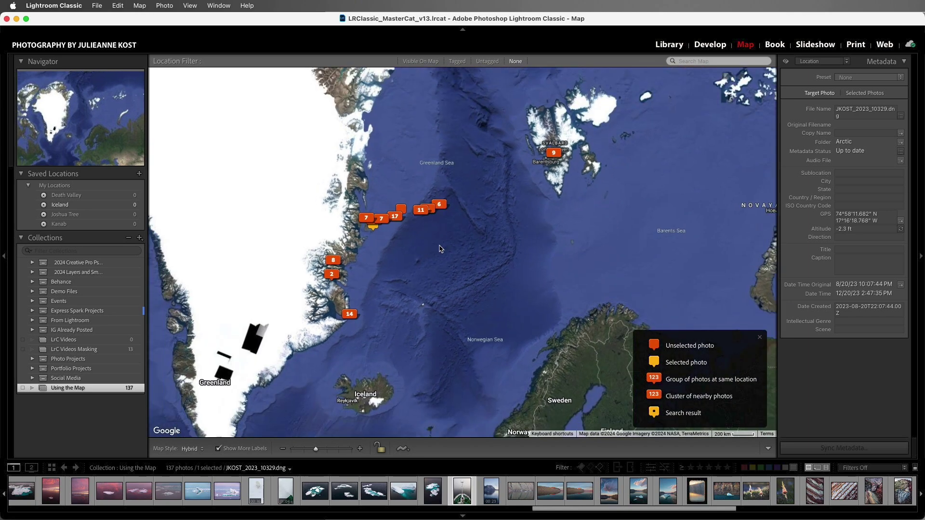
scroll(439, 249, up, 1)
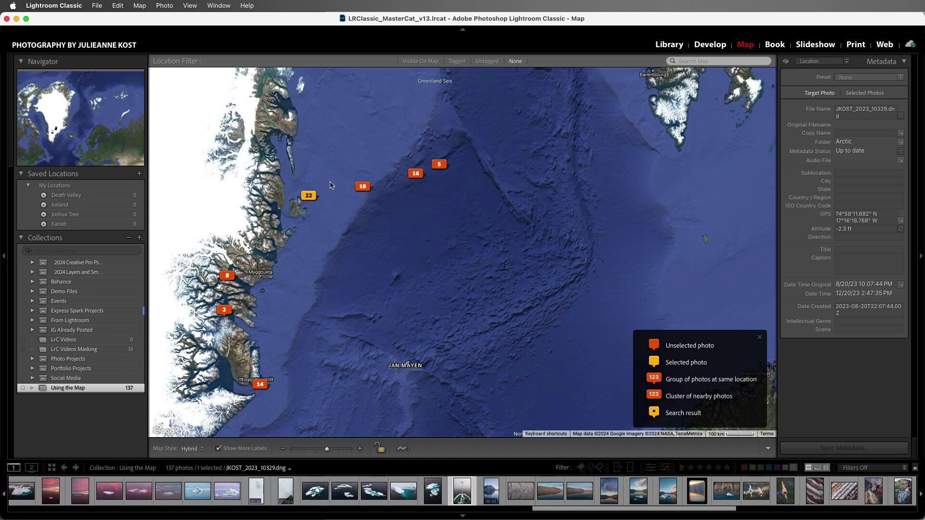
drag(291, 142, 462, 239)
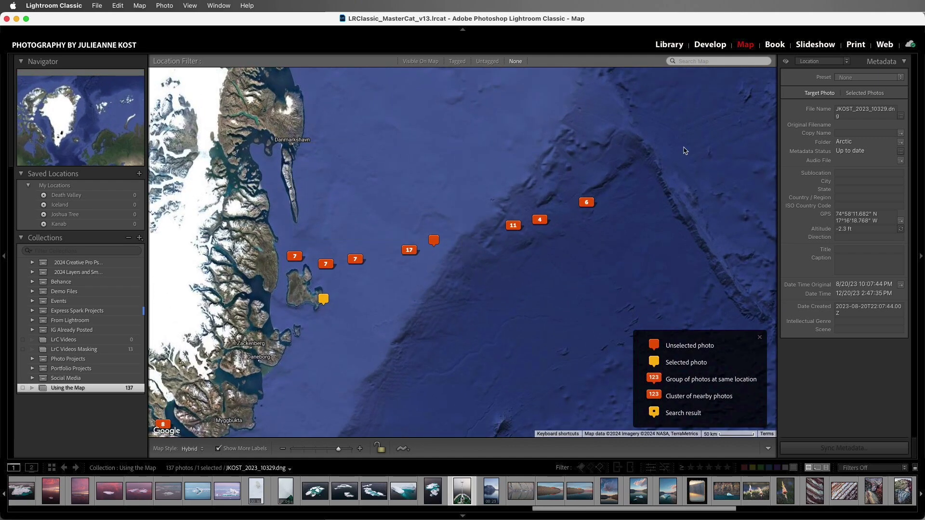
drag(683, 149, 331, 307)
drag(667, 161, 397, 242)
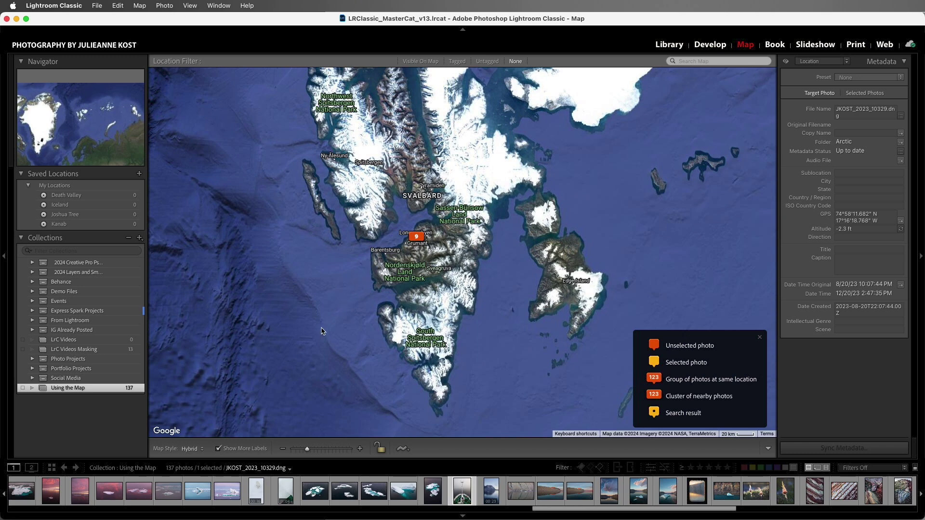
Preview the Satellite, Road Map, Terrain, Light and Dark map styles and return to the Hybrid style.
click(202, 450)
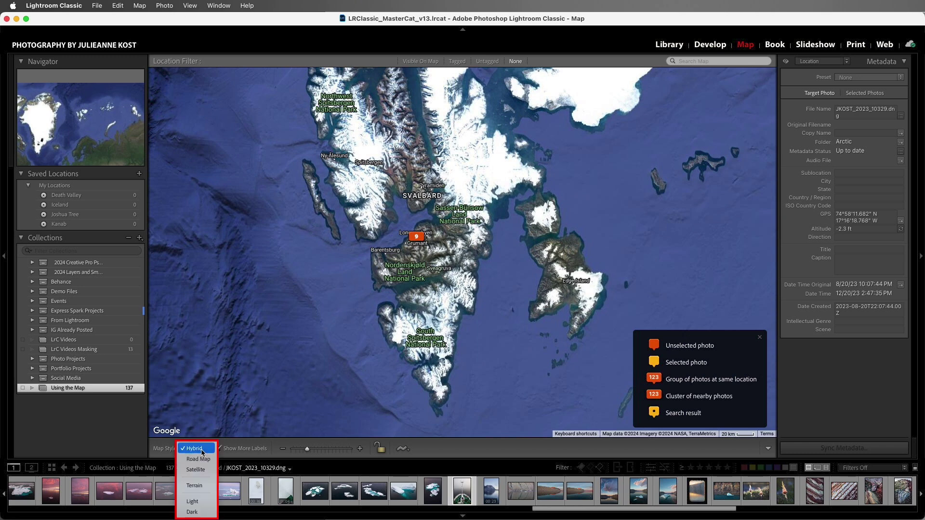
click(207, 459)
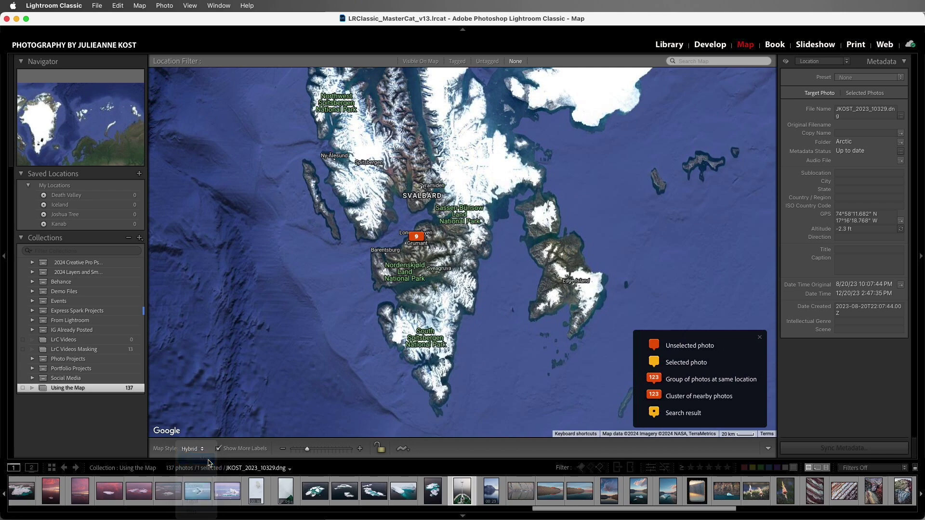
click(205, 452)
click(203, 458)
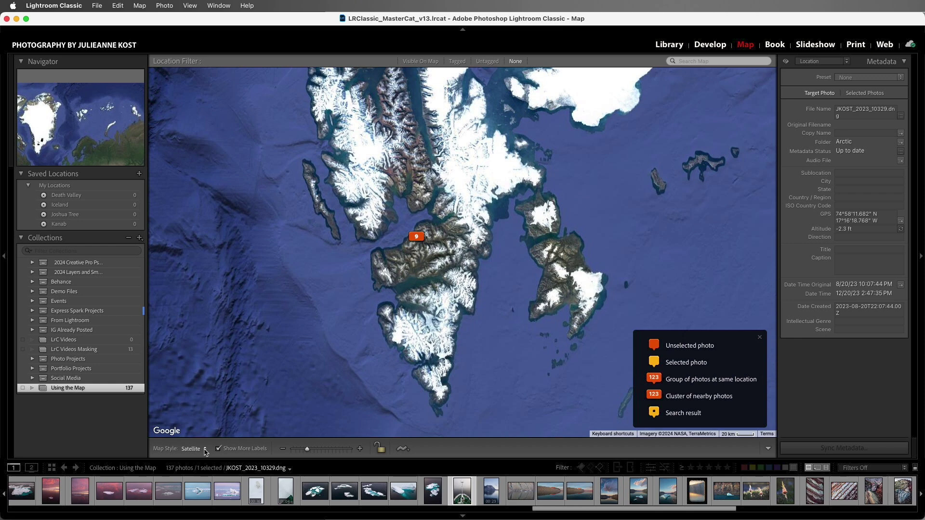
key(super+2)
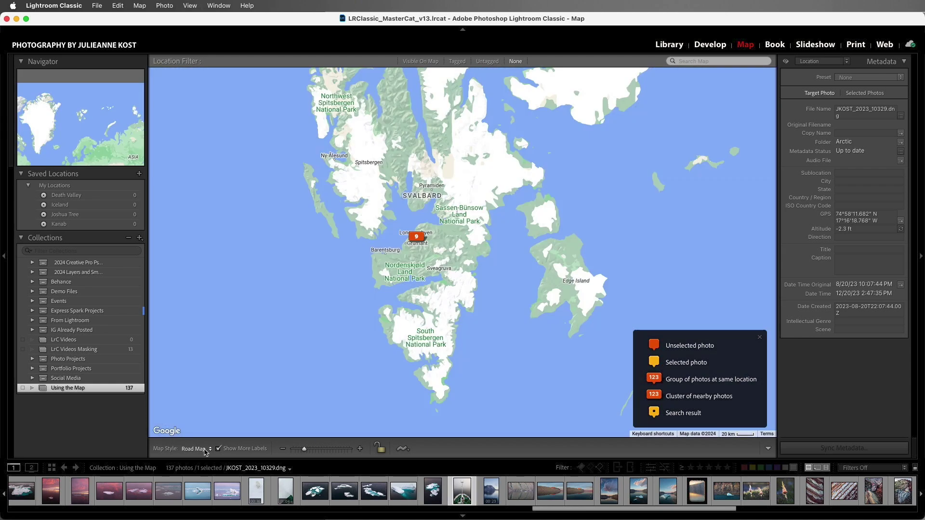
key(super+4)
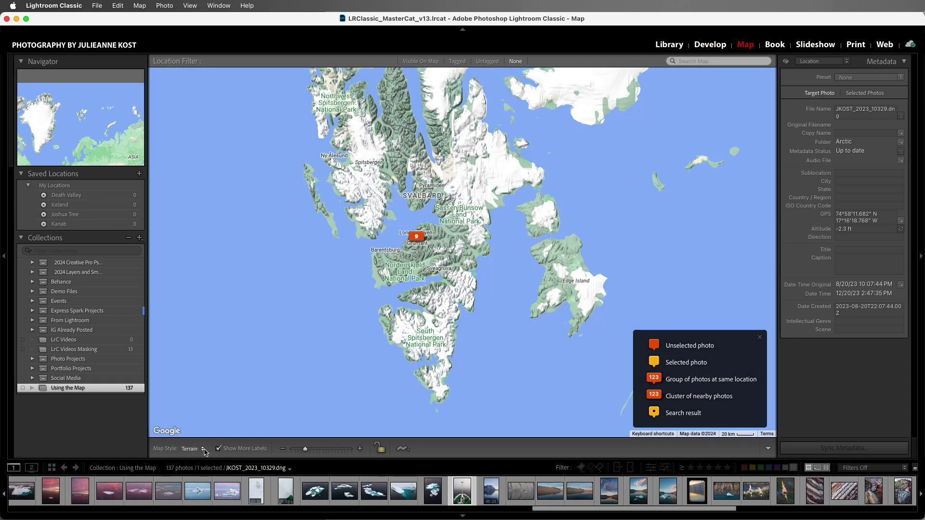
key(super+5)
key(super+6)
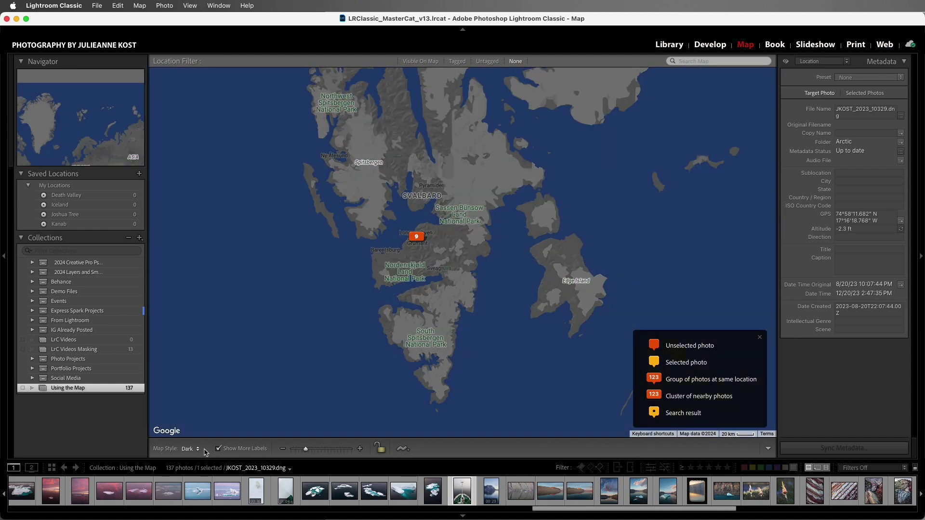
key(super+1)
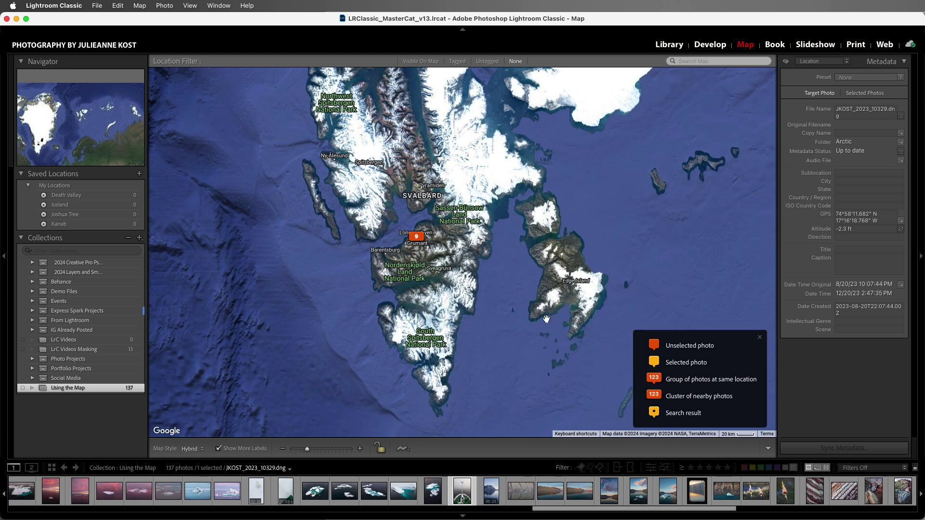
click(196, 7)
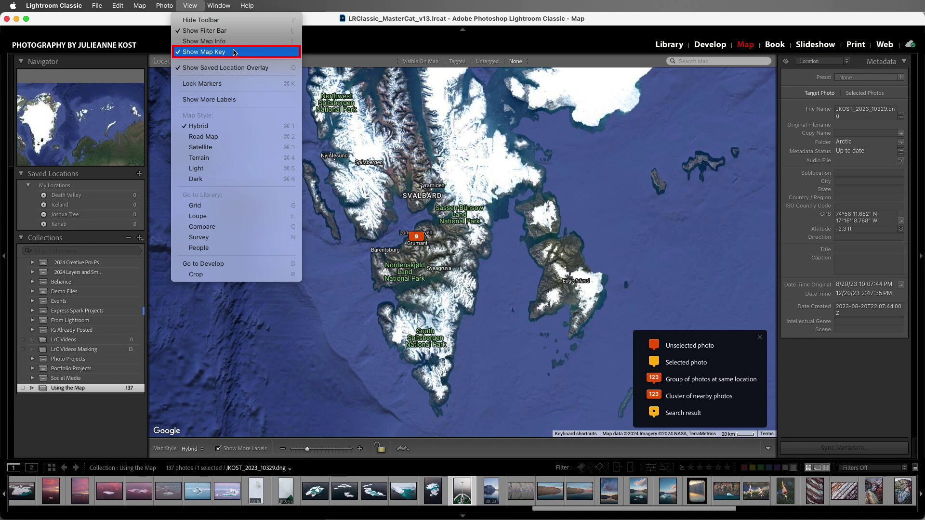
click(507, 258)
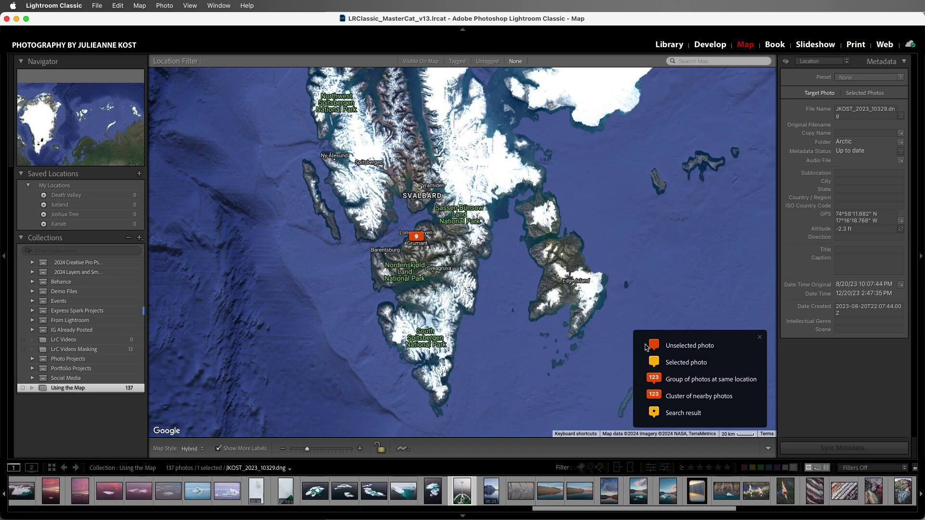
Preview each of the three photos grouped at the Longyearbyen marker on the map.
double_click(396, 241)
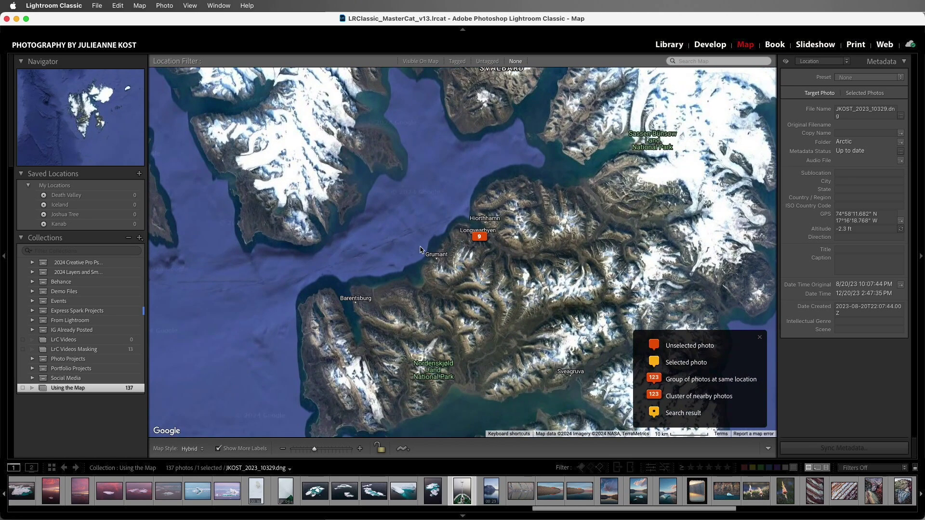
double_click(484, 269)
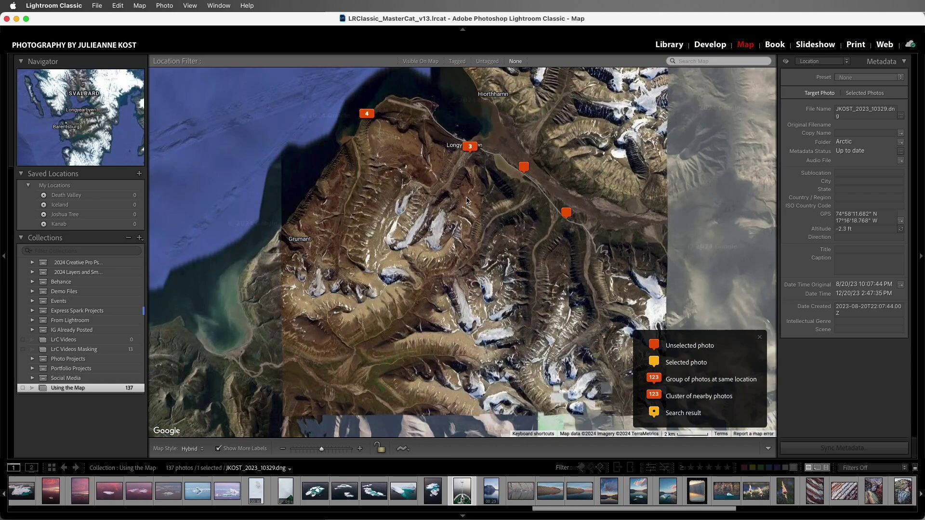
drag(467, 199, 460, 248)
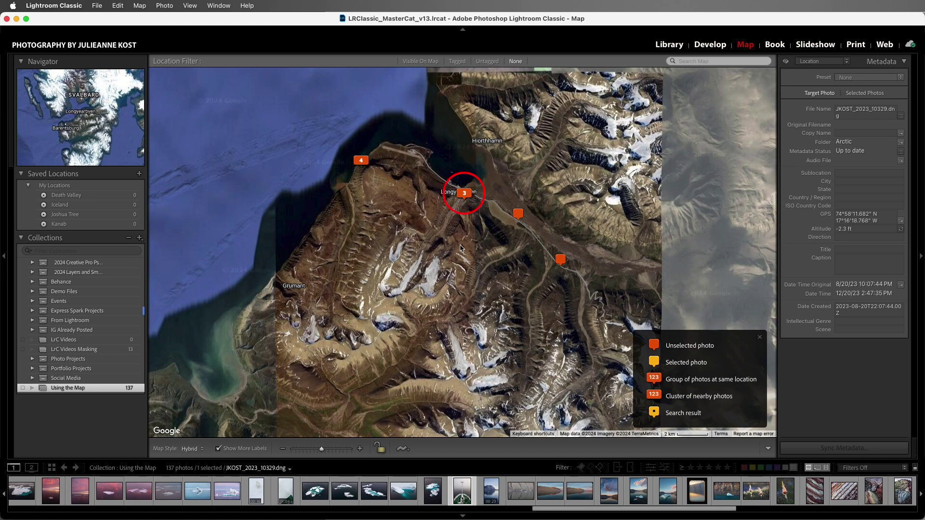
click(460, 202)
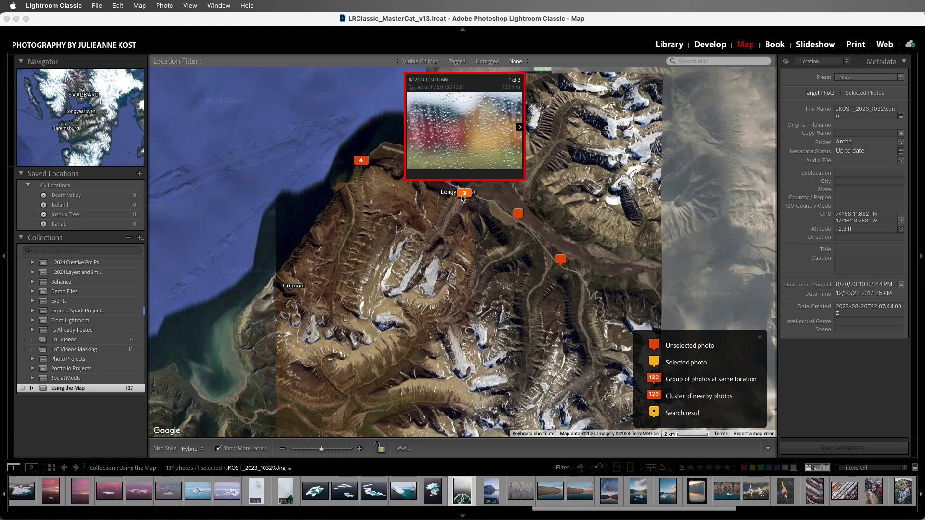
click(520, 127)
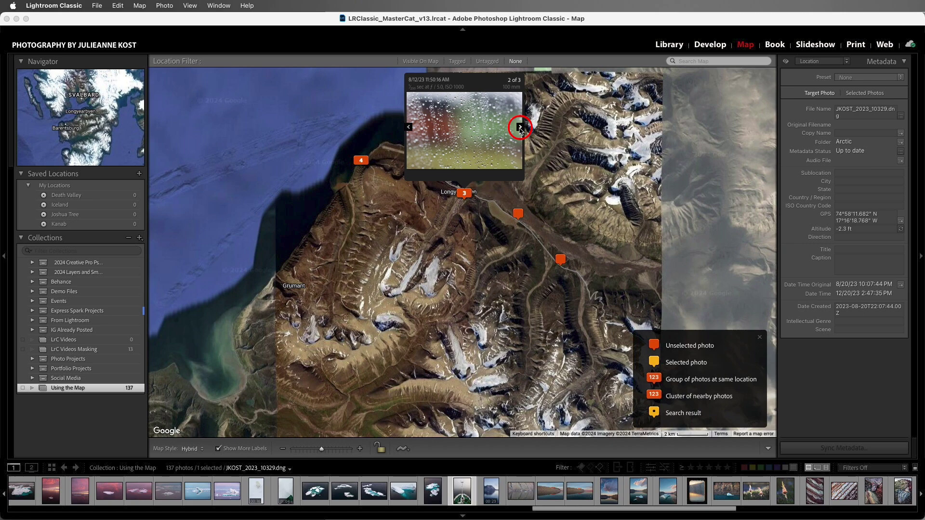
click(519, 128)
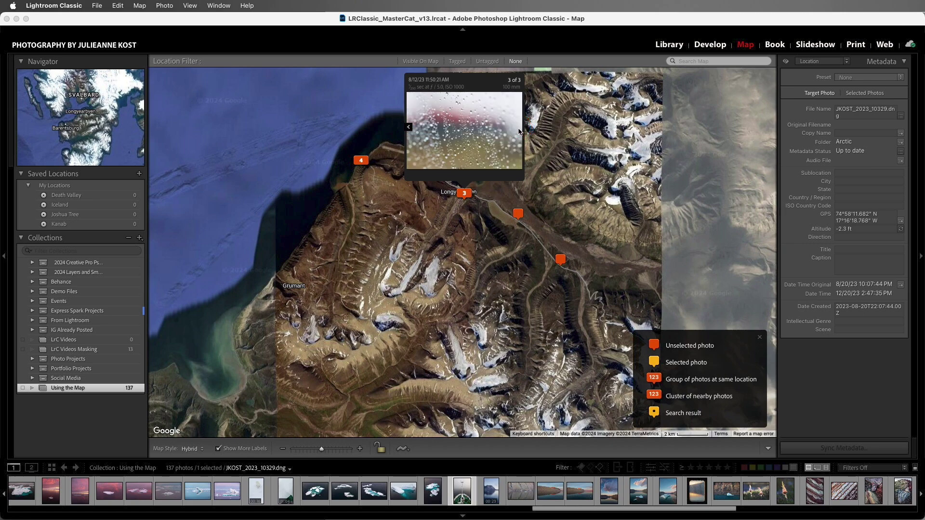
Select the four photos at the coastal marker northwest of Longyearbyen, followed by only the first rainy-window photo in the filmstrip.
click(361, 161)
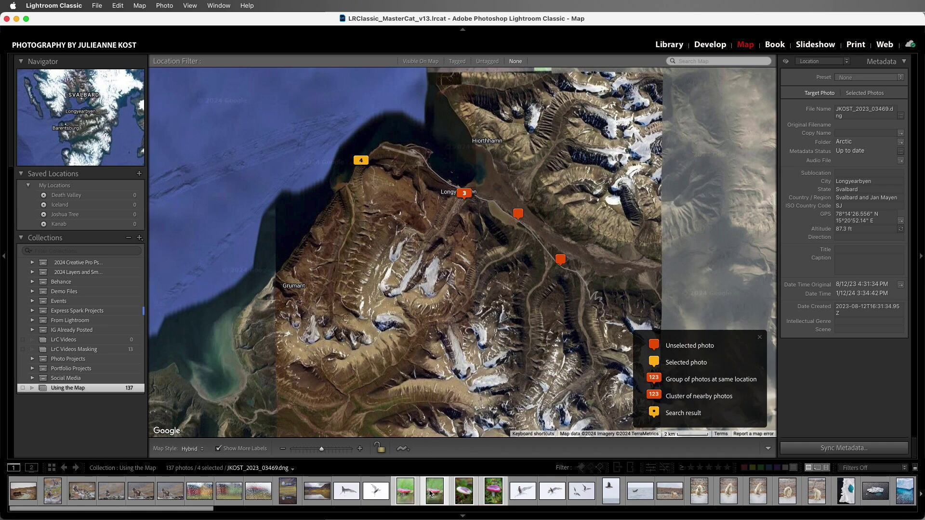
click(206, 497)
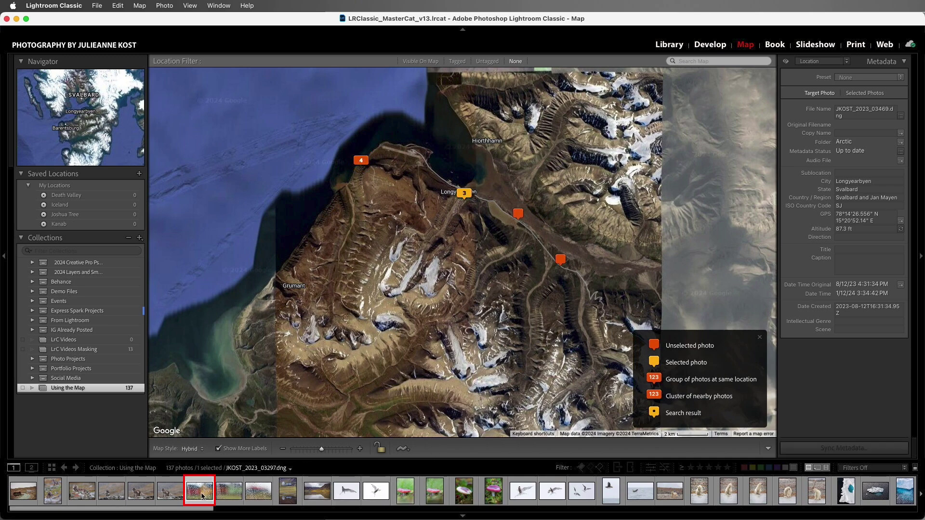
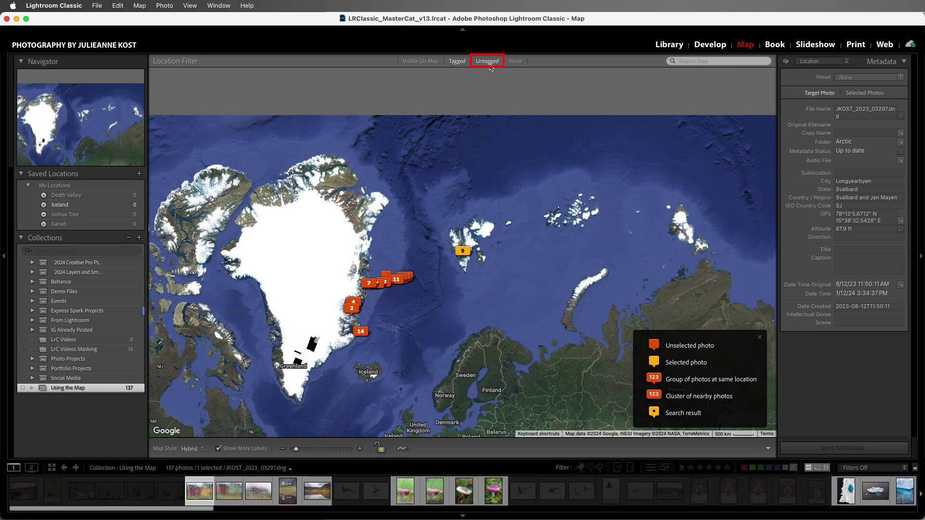
Filter the photos by location to show only the untagged ones.
click(488, 62)
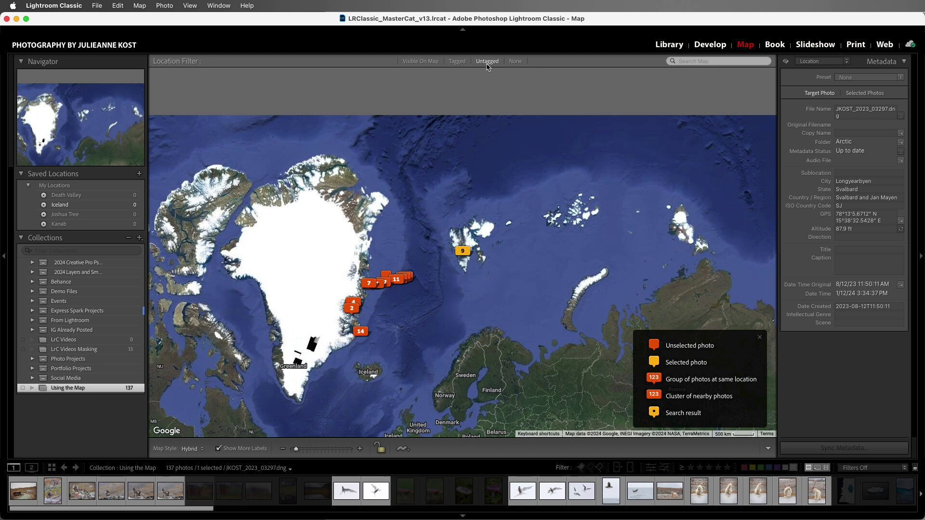
Review the address lookup options in the metadata section of the Catalog Settings and close them.
click(66, 7)
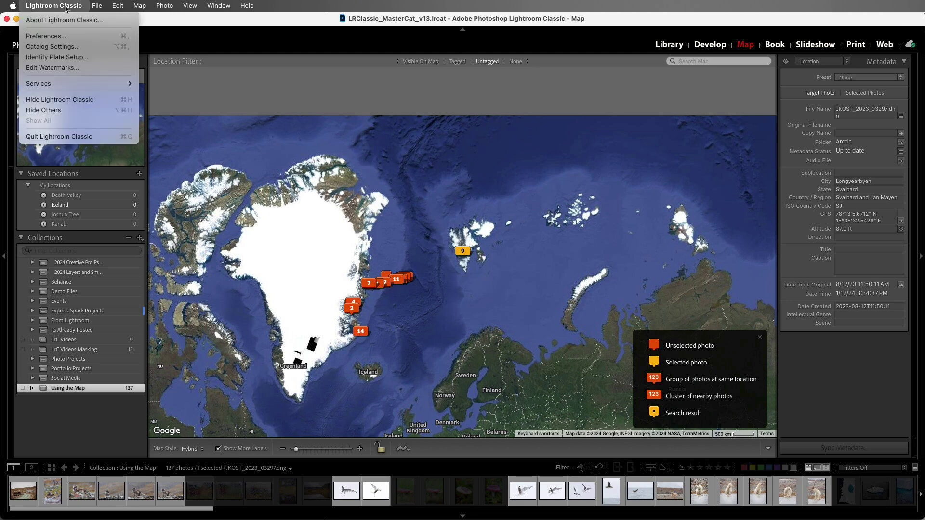
click(98, 47)
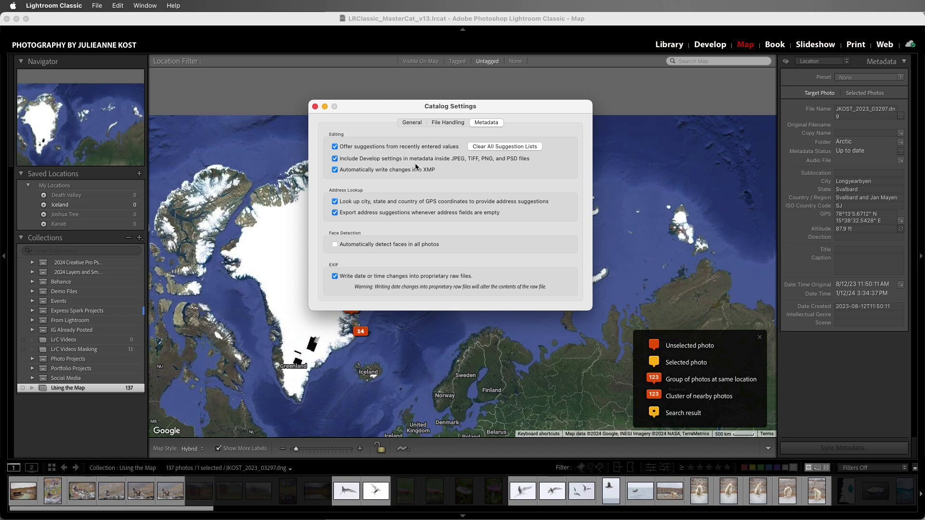
click(315, 107)
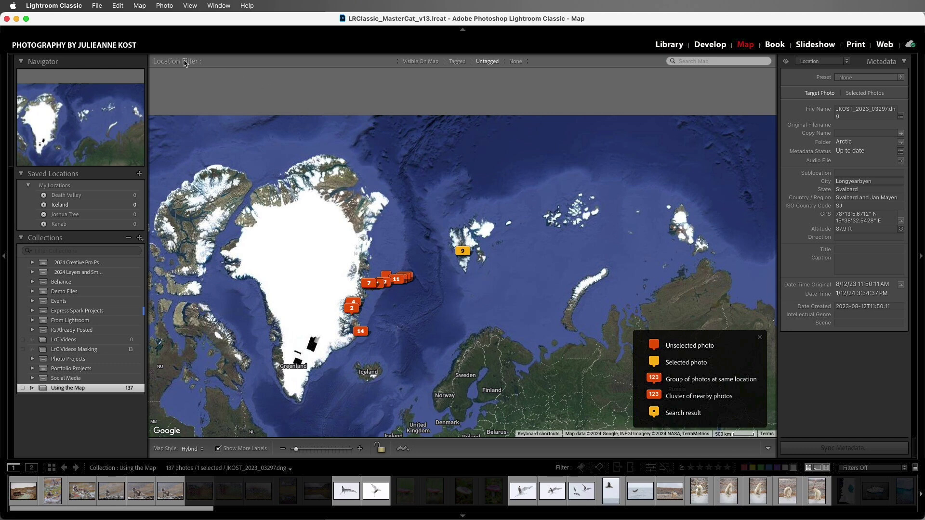
Pause the Address Lookup background activity and resume it.
click(131, 48)
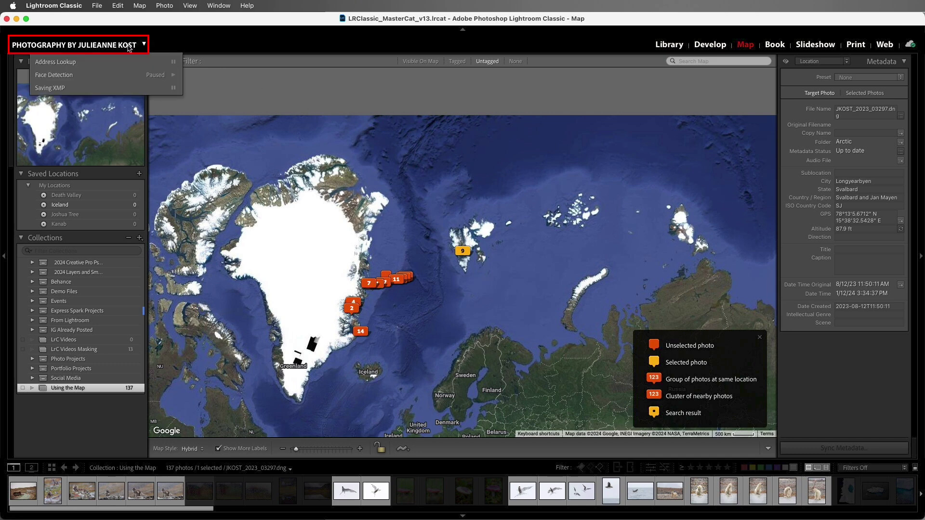
click(119, 63)
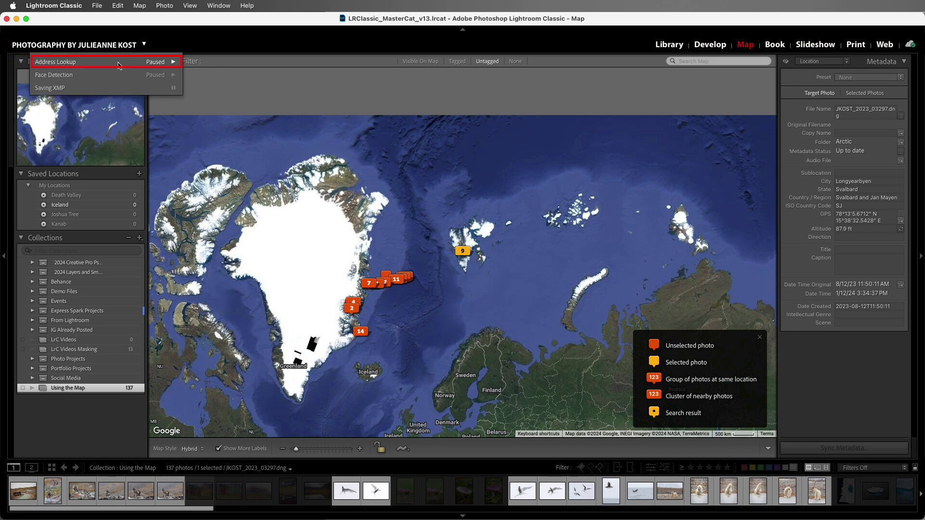
click(119, 64)
Select the first untagged photo in the filmstrip and search the map for Svalbard Global Seed Vault.
click(26, 491)
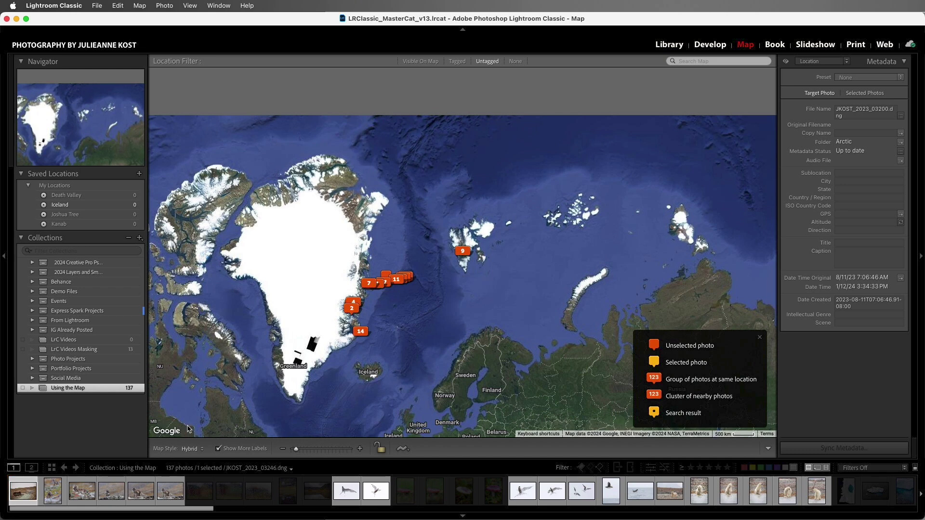
click(679, 61)
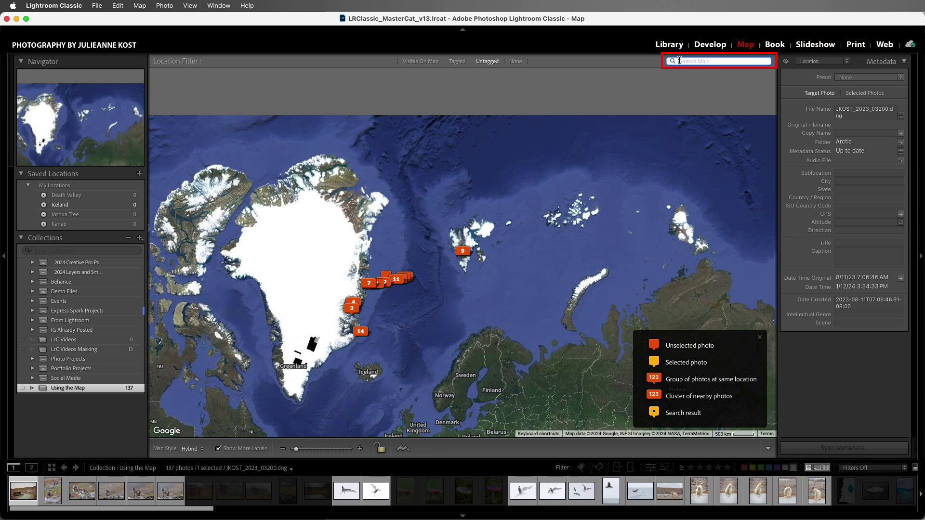
text(Sva)
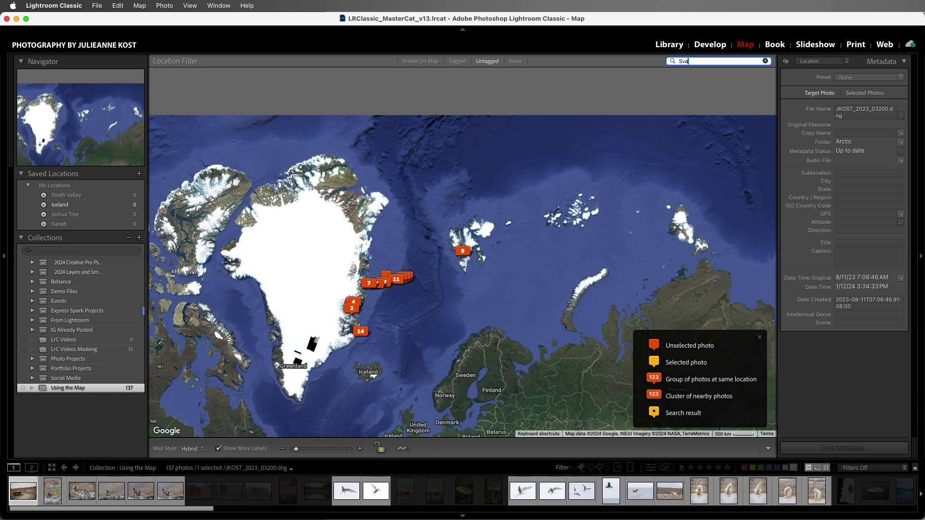
text(lbard Global Seed Vault)
key(Return)
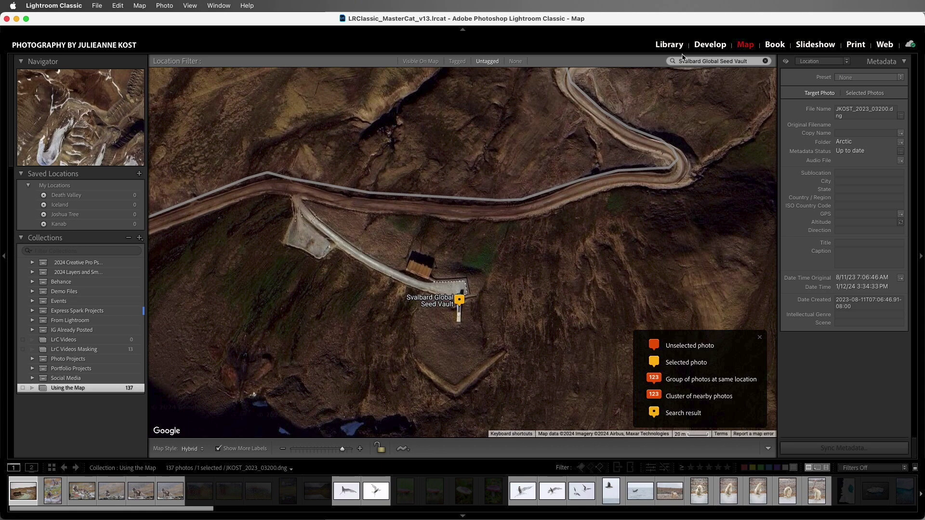
Geotag the selected photo at the Svalbard Global Seed Vault search result, and clear the map search.
click(460, 301)
click(643, 414)
click(30, 492)
drag(30, 492, 460, 308)
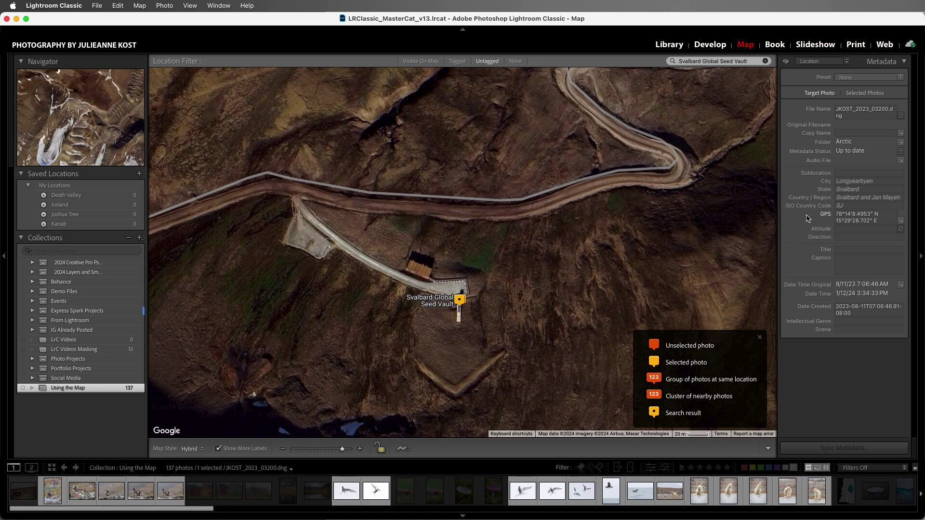
click(764, 60)
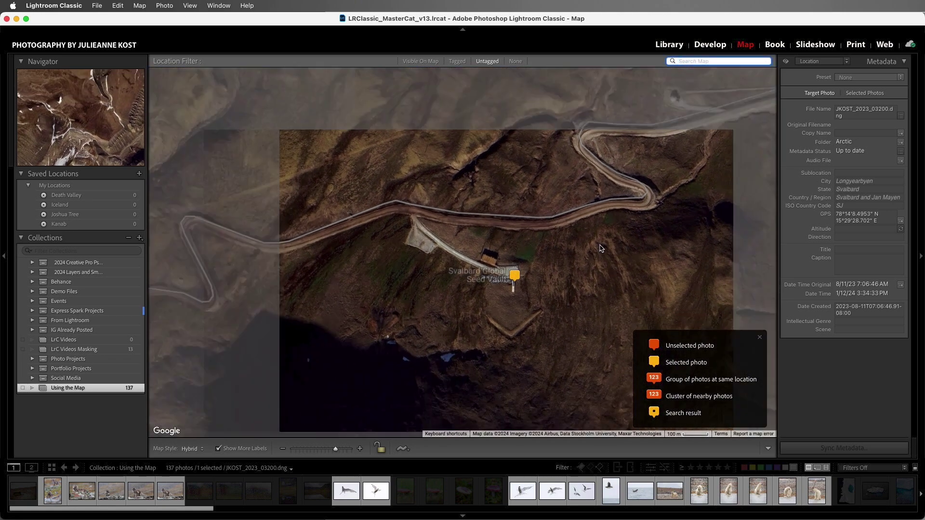
Preview the photos grouped at the coastal four-photo marker west of Svalbard Airport.
scroll(602, 248, down, 5)
scroll(600, 247, down, 3)
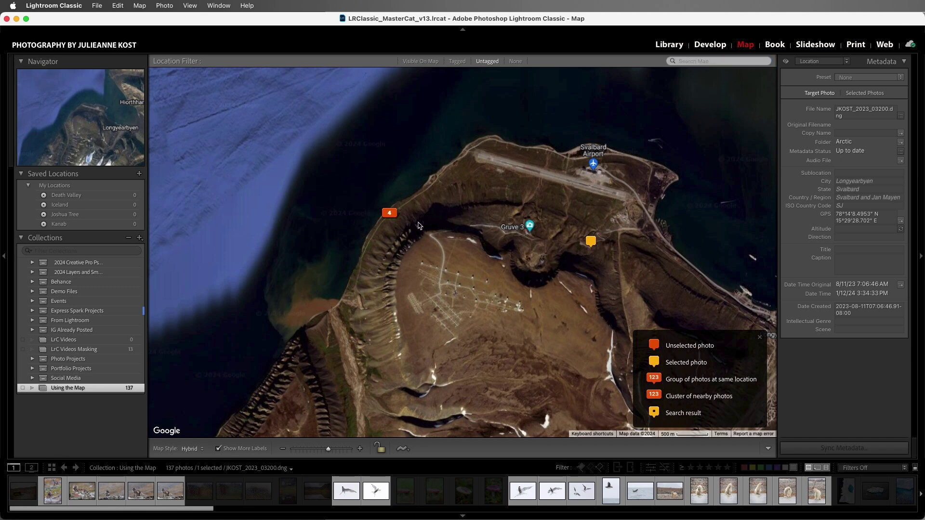
click(393, 215)
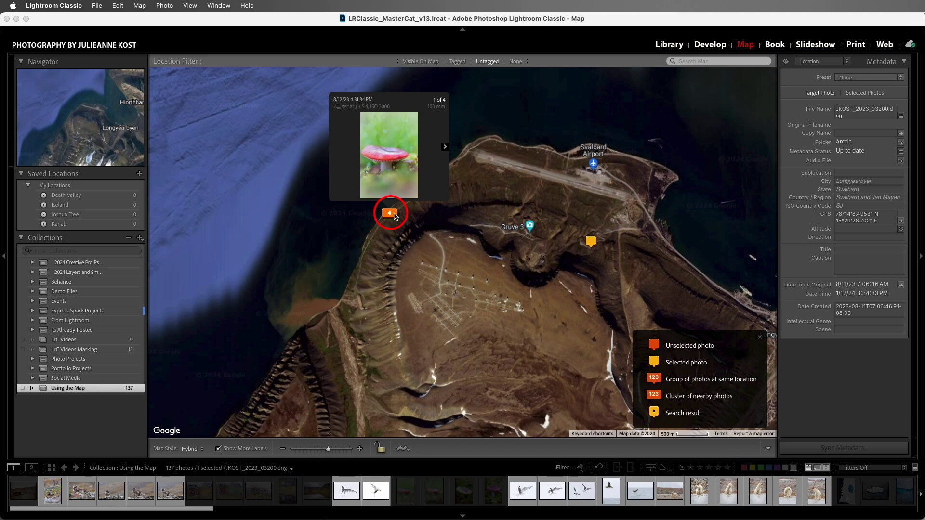
click(446, 148)
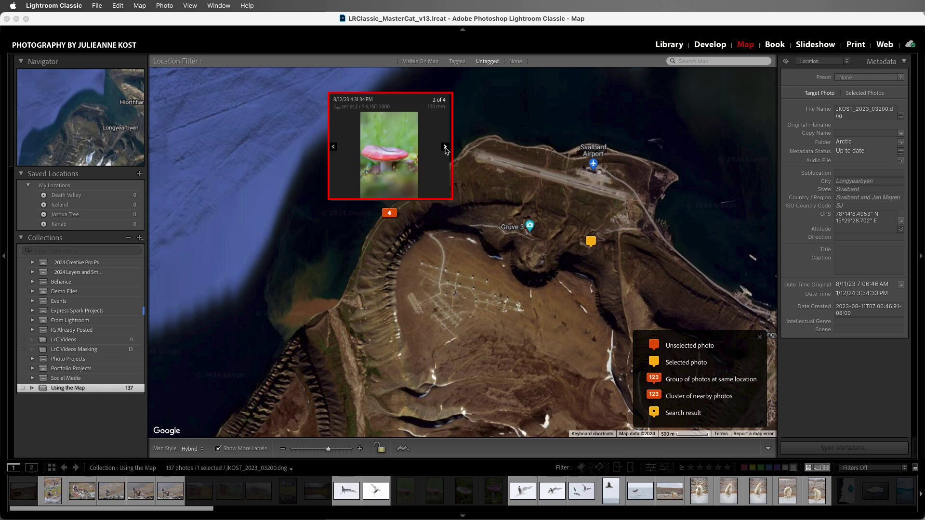
click(445, 148)
click(446, 148)
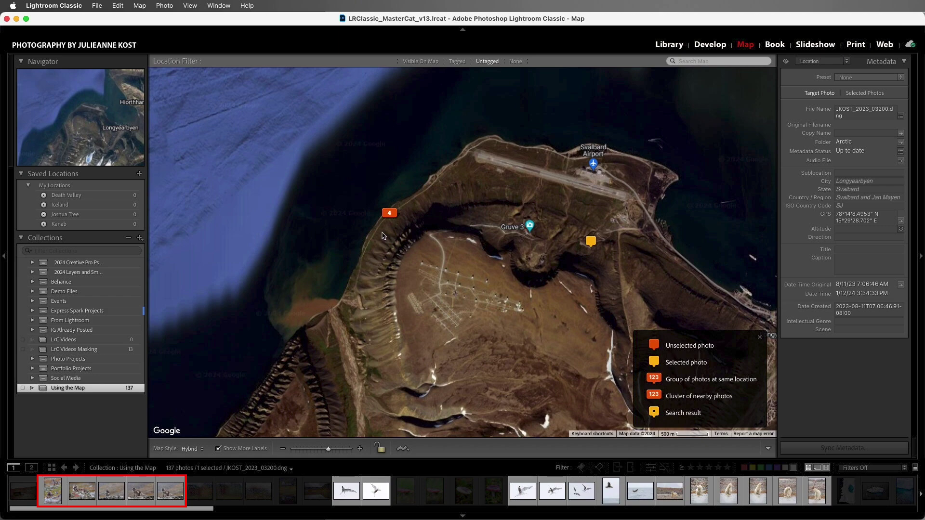
Select the five untagged fox photos in the filmstrip and place them on the map just southwest of the coastal four-photo marker.
scroll(385, 233, up, 3)
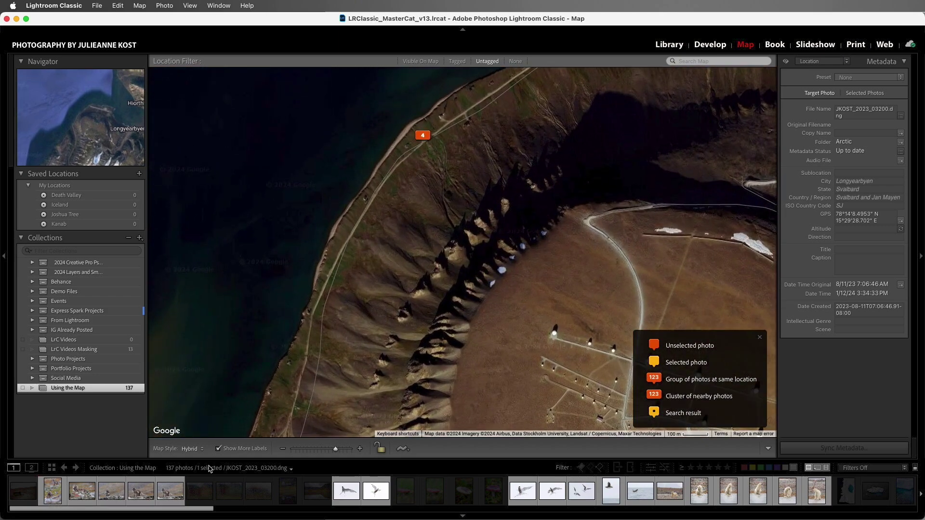
click(168, 495)
shift+click(53, 495)
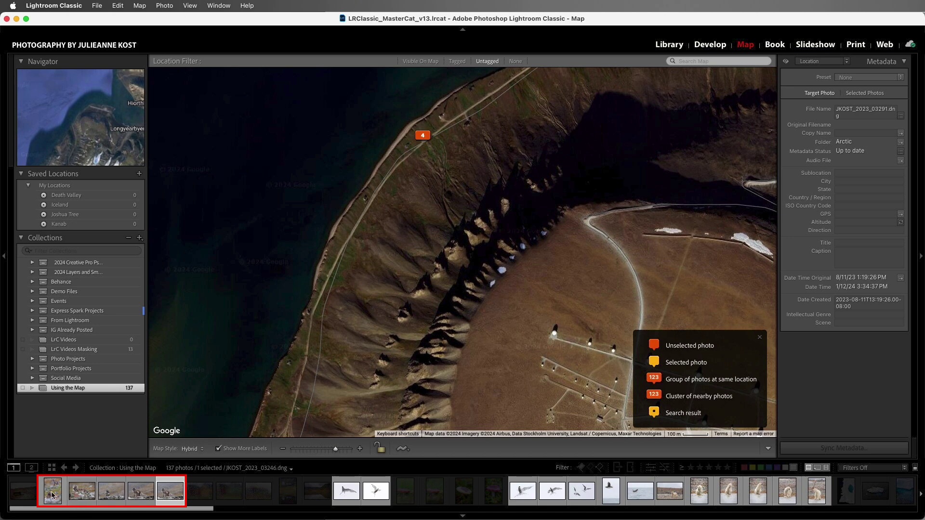
drag(53, 495, 406, 168)
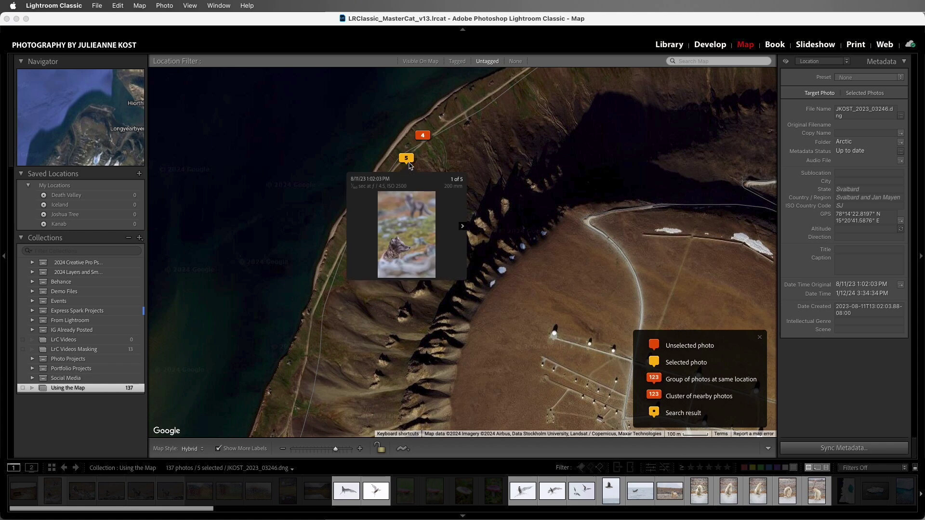
Set the location filter to None and reposition the five selected fox photos farther southwest along the coastal road.
click(516, 61)
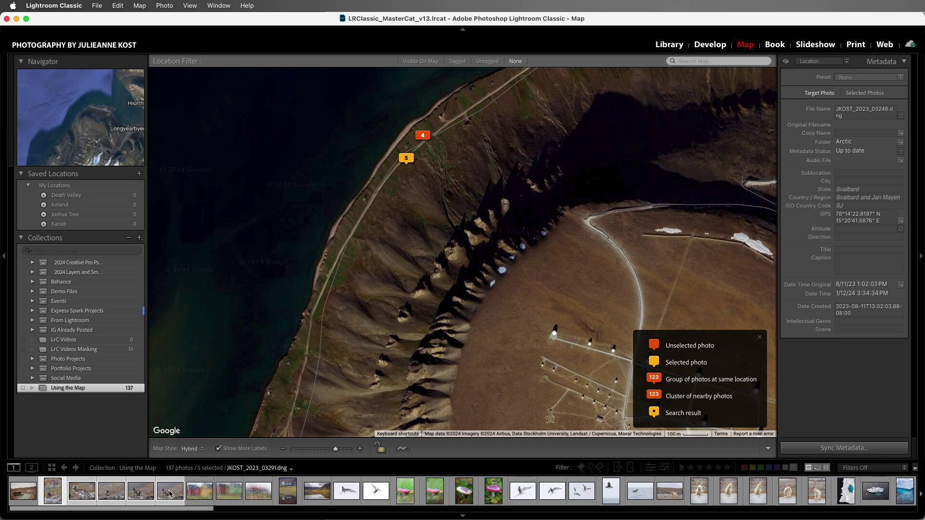
mouse_move(170, 493)
mouse_down()
mouse_move(214, 407)
mouse_move(375, 204)
mouse_up()
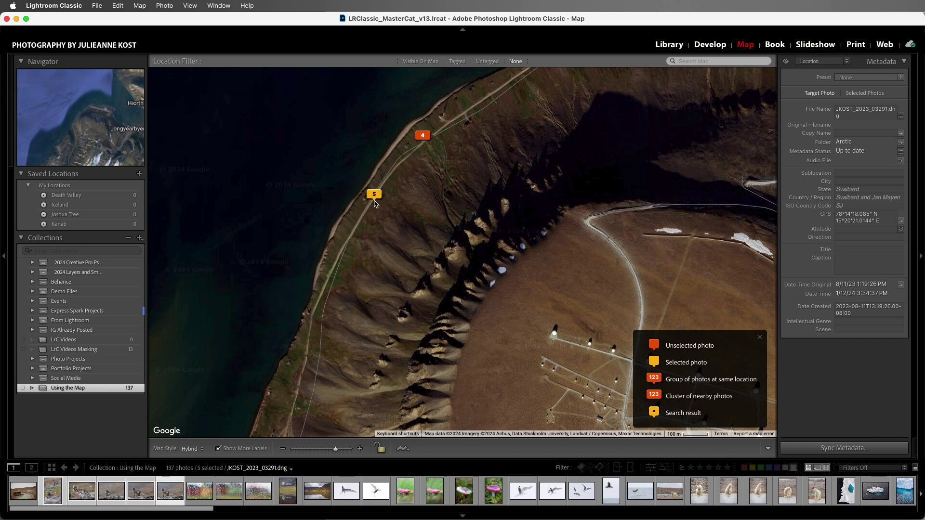
mouse_move(375, 204)
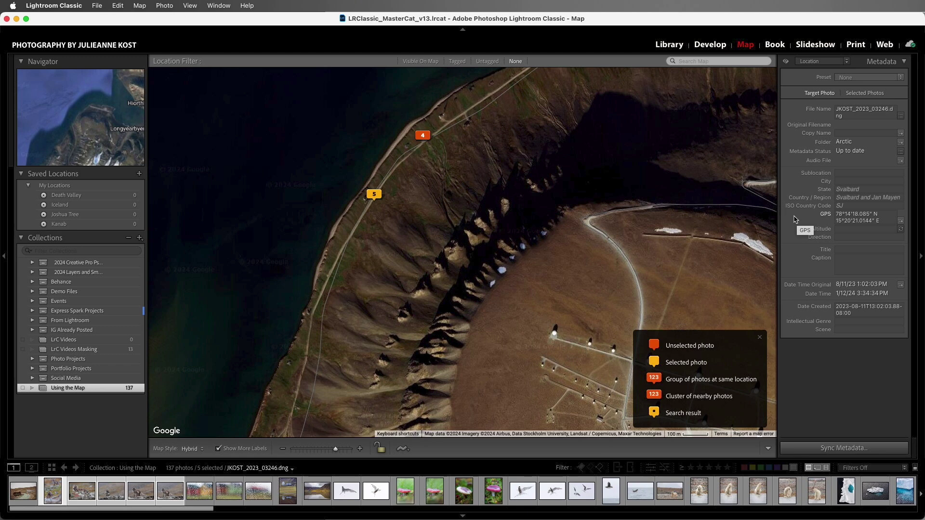
Set the first fox photo's sublocation to Fox Playground and step through the group's previews to check their sublocations.
click(838, 173)
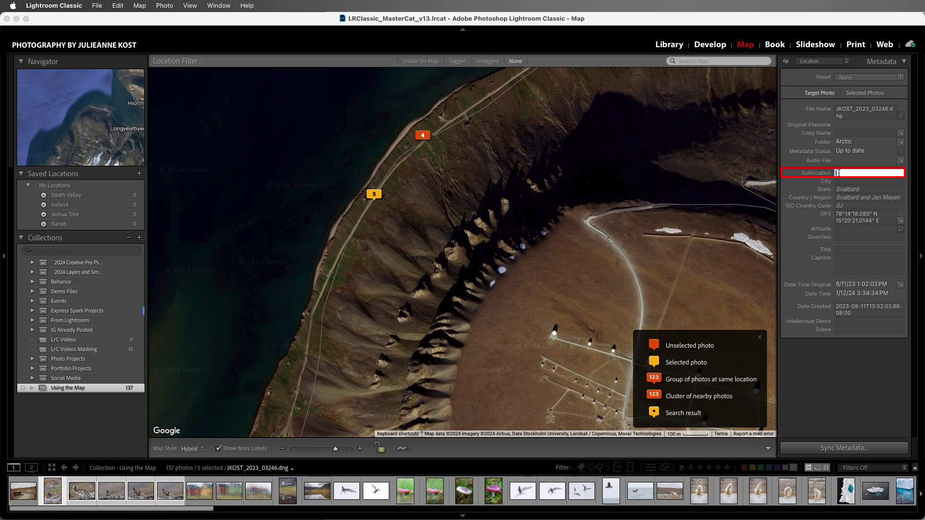
text(Fox Playground)
click(378, 197)
mouse_move(377, 196)
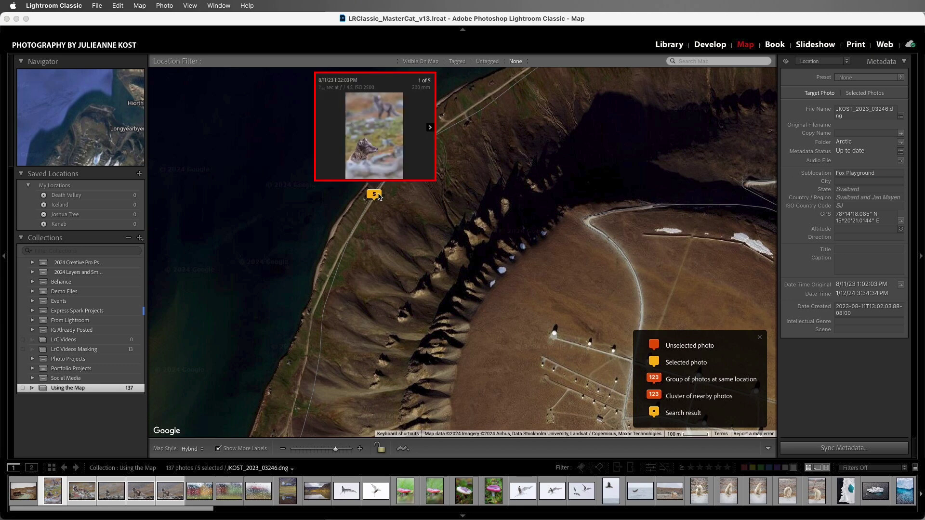
click(430, 128)
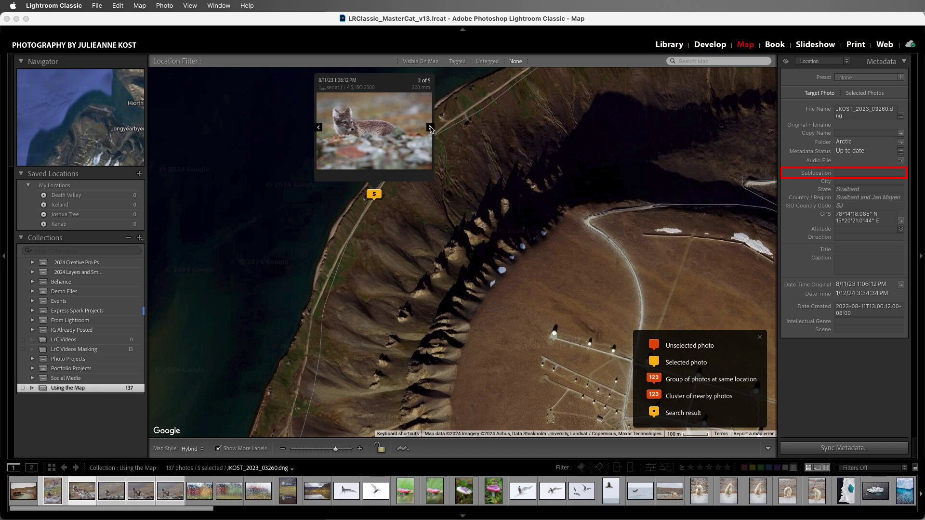
click(430, 128)
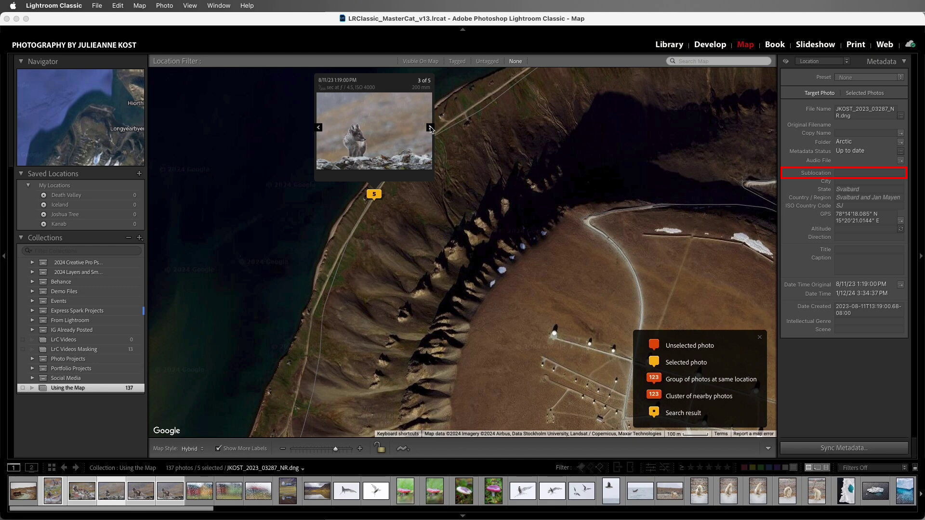
click(319, 128)
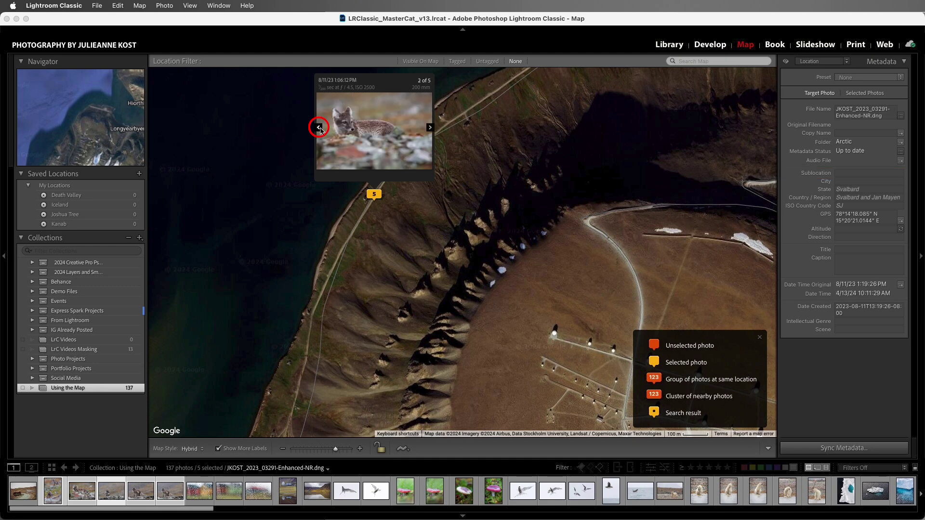
click(319, 127)
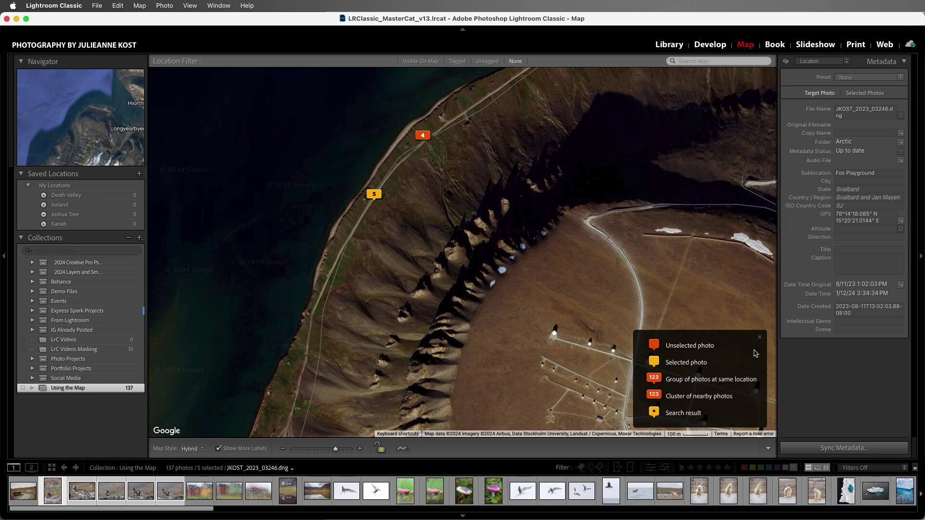
Synchronize only the Fox Playground sublocation metadata across the five selected fox photos.
click(812, 451)
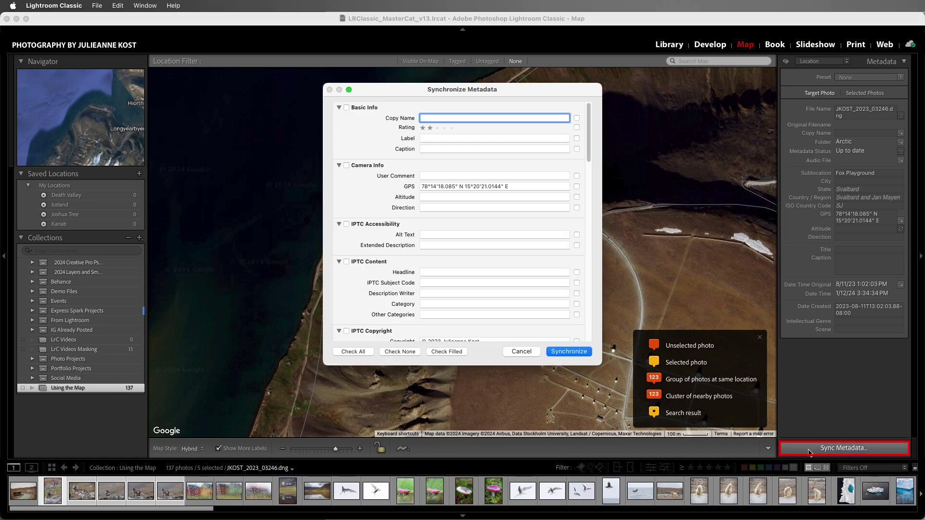
drag(591, 164, 593, 238)
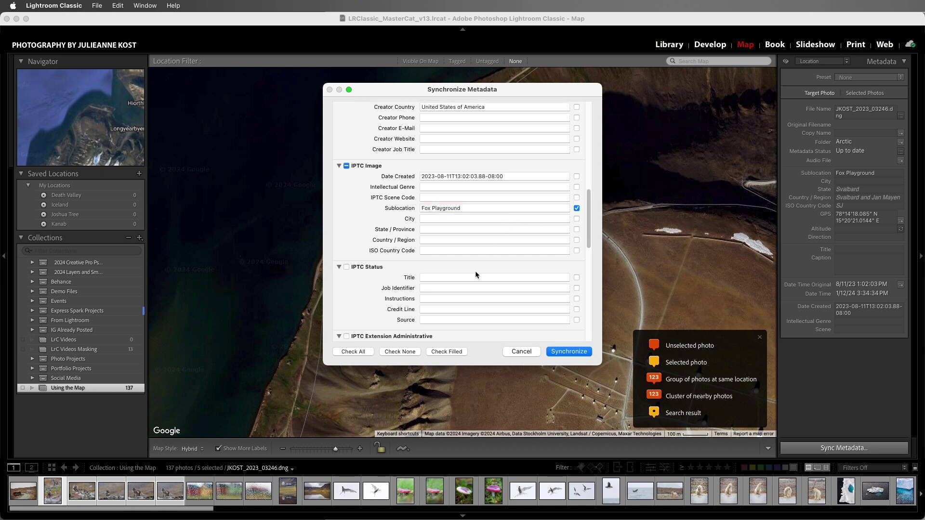
click(412, 352)
click(576, 209)
click(575, 354)
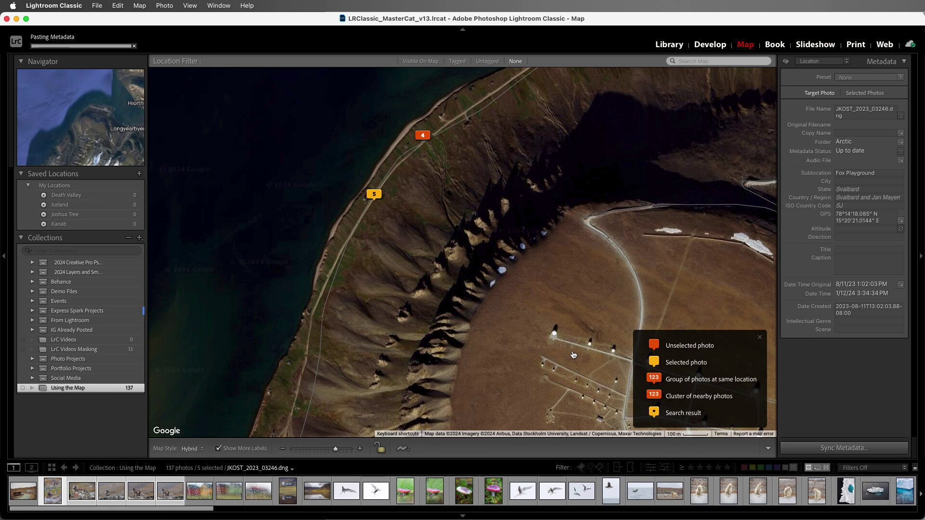
Check the sublocation across the fox group's previews, and move only the fourth photo farther southwest along the coast.
click(375, 195)
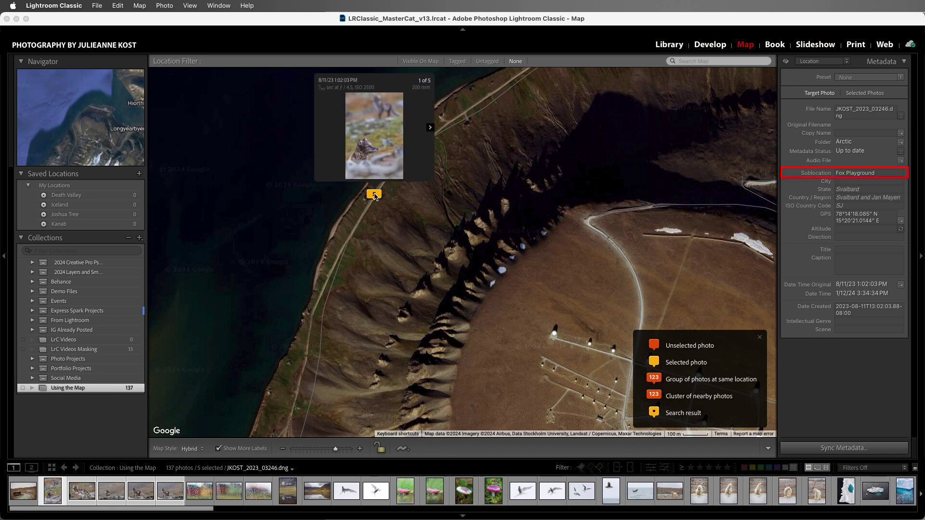
click(430, 128)
click(430, 128)
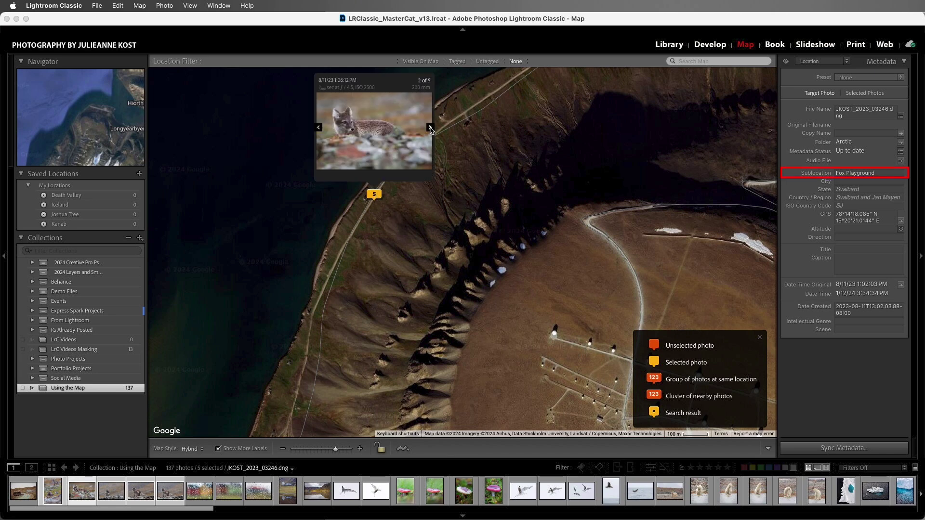
click(430, 128)
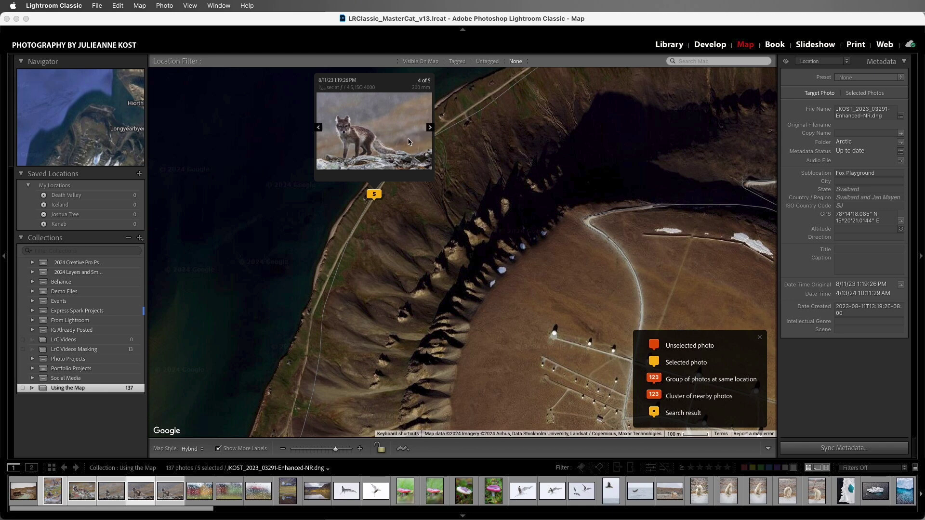
drag(374, 235, 348, 249)
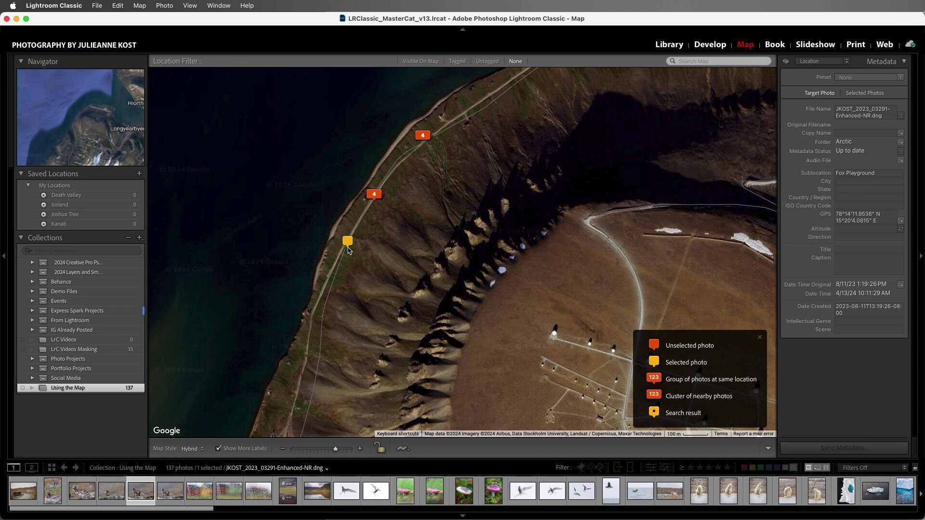
Create a private saved location named Longyearbyen in My Locations with a 12.2-mile radius covering the surrounding photo markers.
scroll(450, 246, down, 5)
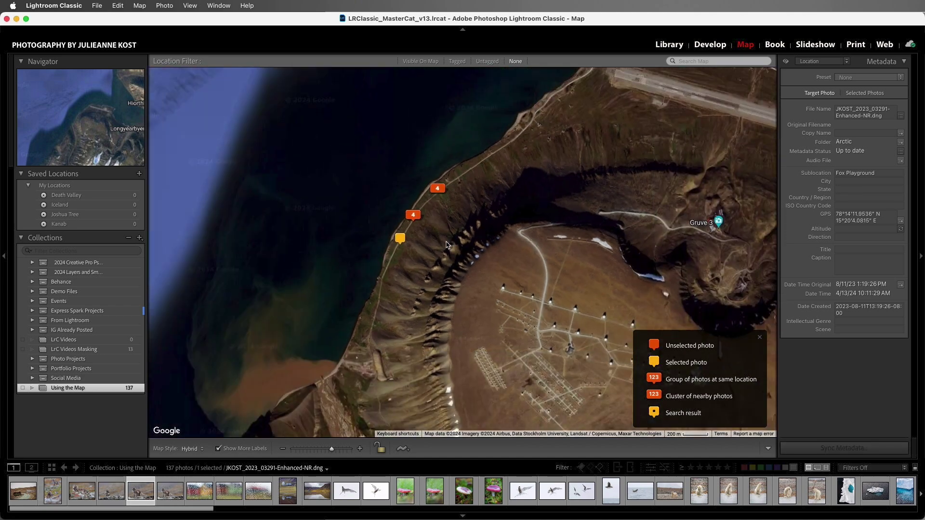
scroll(439, 247, down, 3)
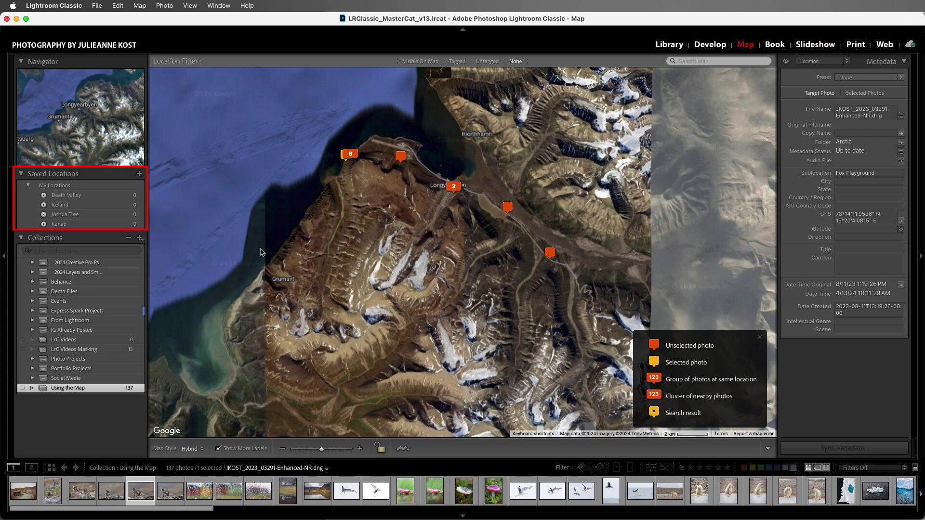
click(139, 173)
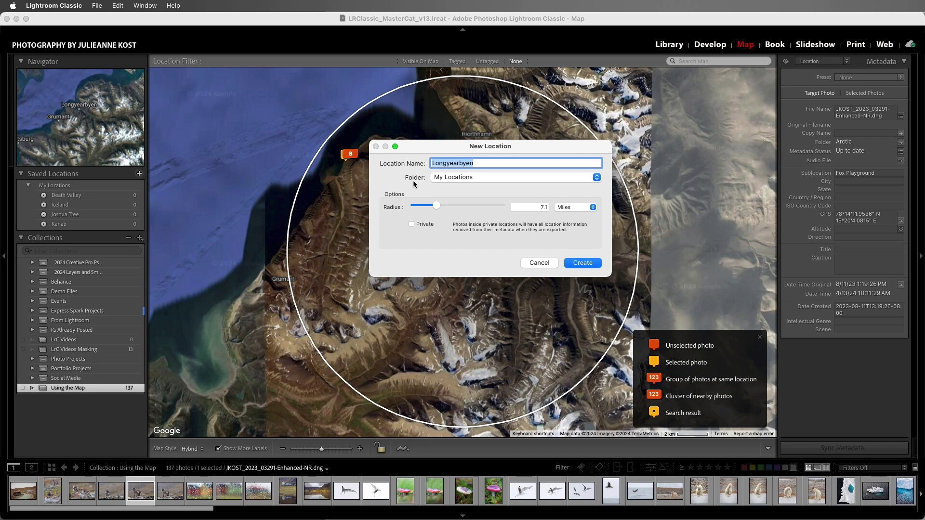
drag(436, 206, 439, 208)
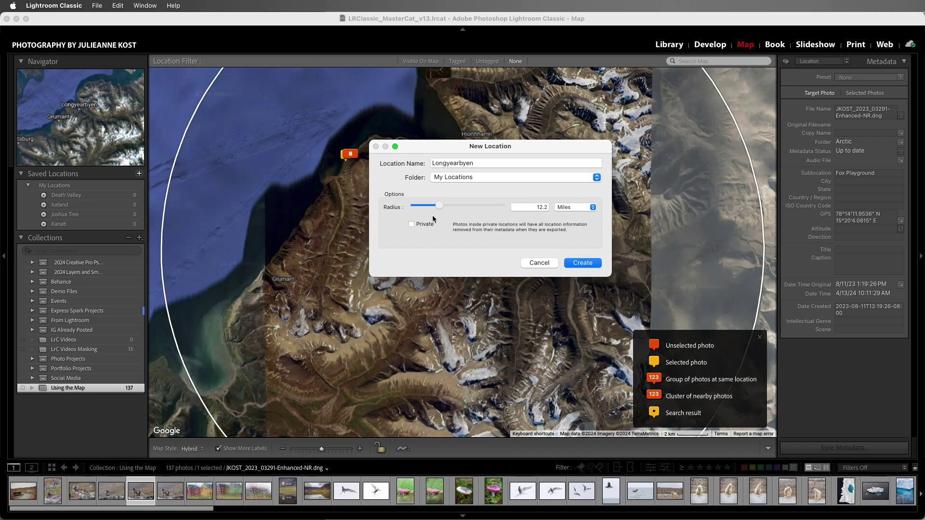
click(421, 224)
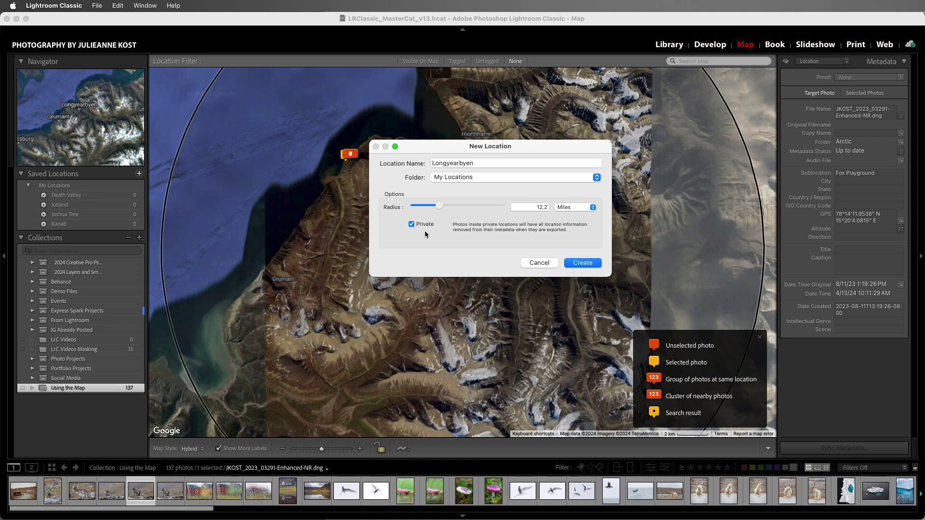
click(568, 263)
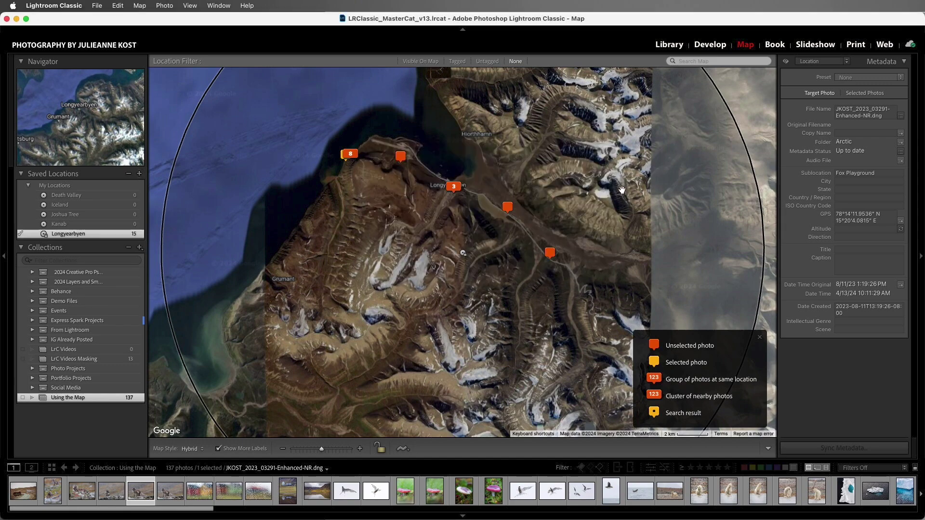
Shrink the Longyearbyen saved location's circle to about half its radius and move its center slightly north over the photo markers.
scroll(621, 189, down, 3)
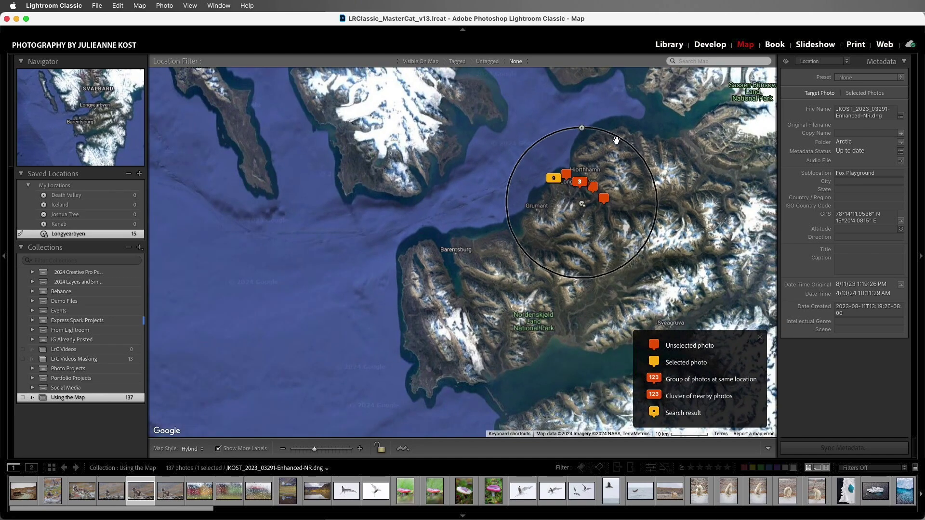
click(582, 128)
drag(582, 128, 582, 165)
click(582, 204)
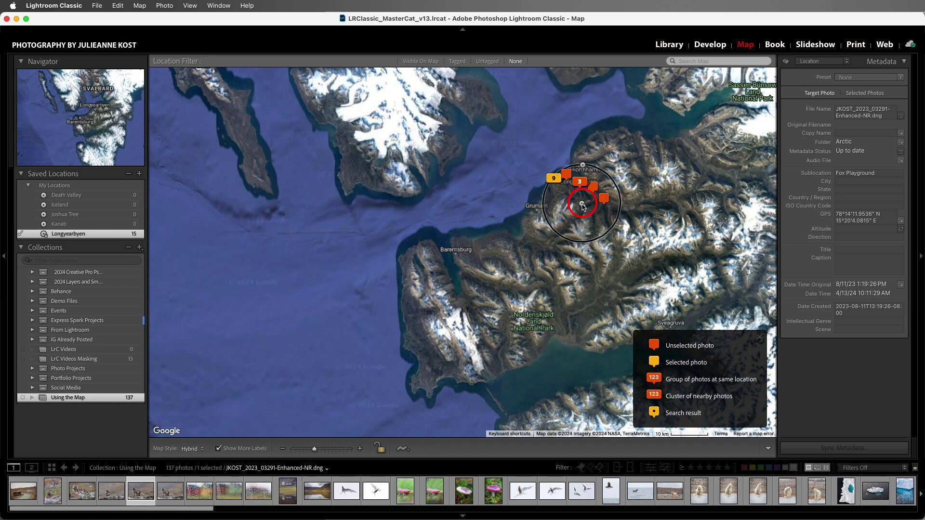
drag(582, 206, 578, 189)
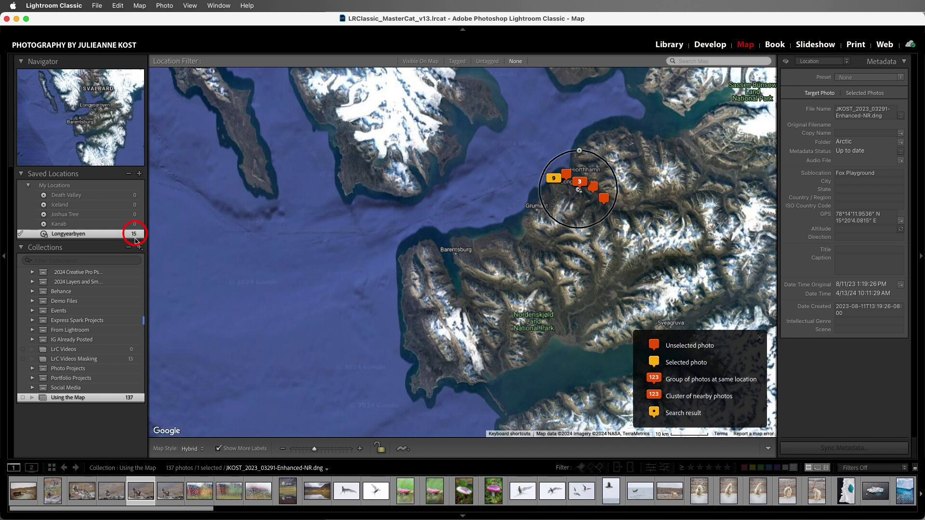
Move the map away to the open ocean and jump back to the Longyearbyen saved location.
mouse_move(134, 239)
click(140, 235)
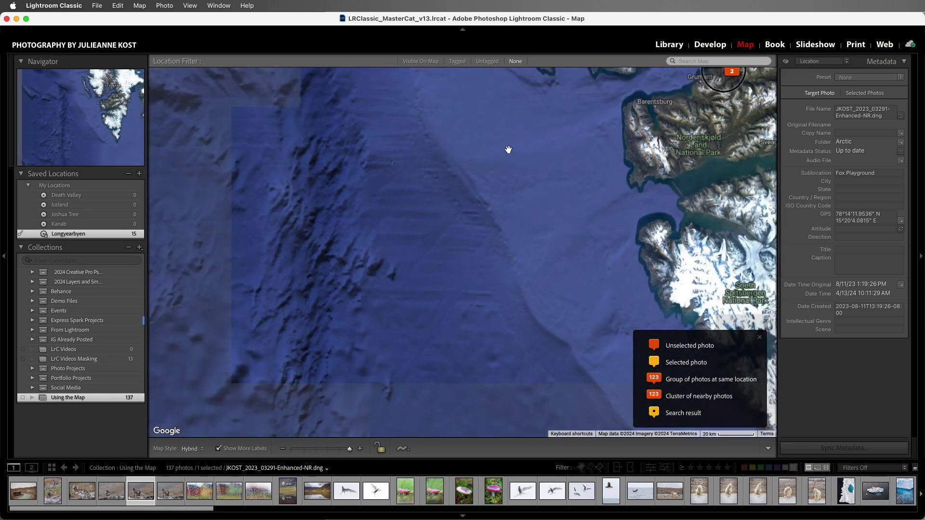
drag(310, 296, 553, 191)
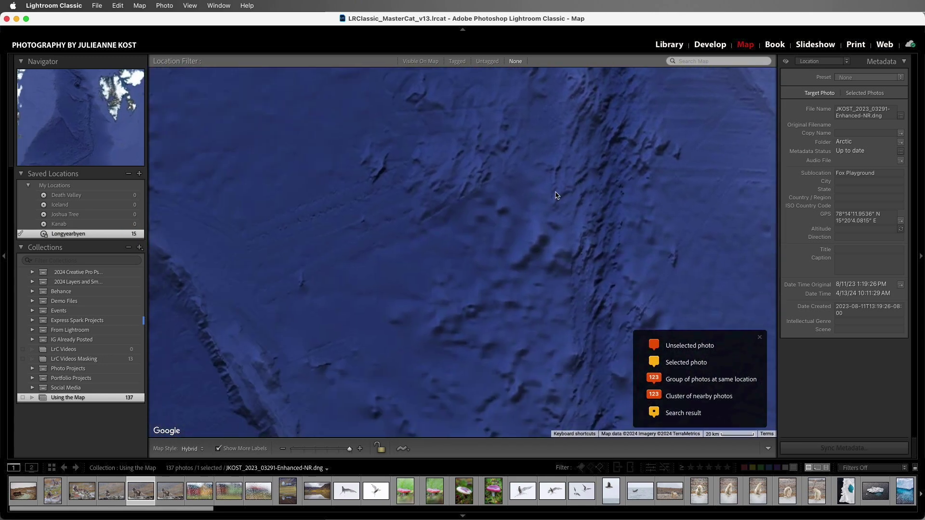
click(140, 235)
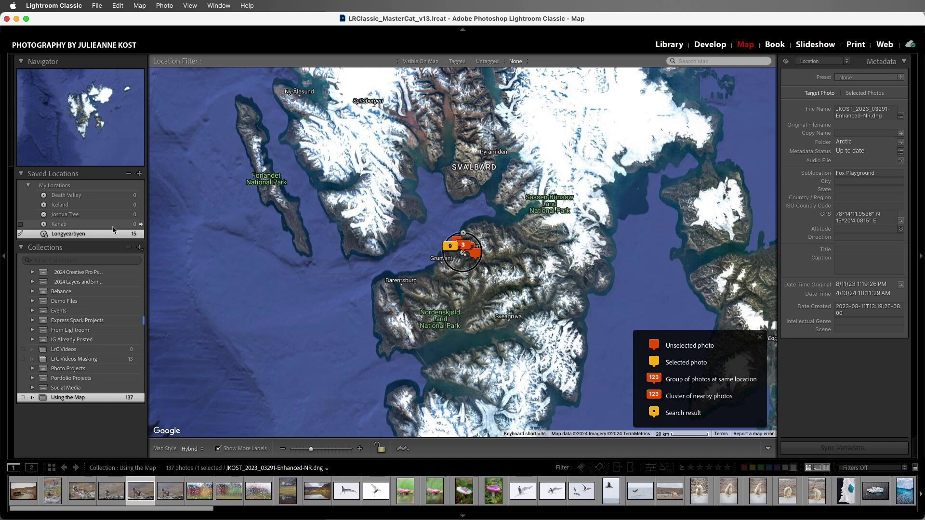
Switch the photo source to All Photographs and go to the Death Valley saved location on the map.
click(319, 469)
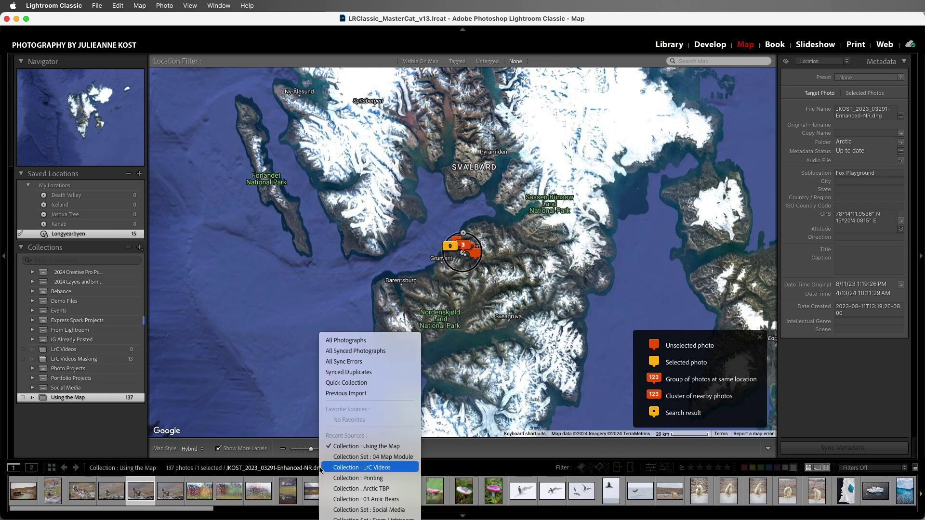
click(378, 341)
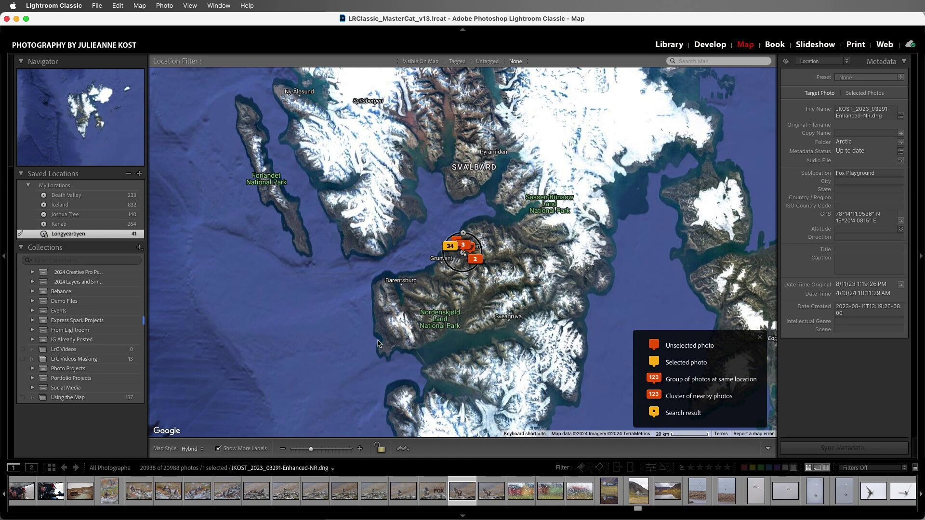
click(142, 196)
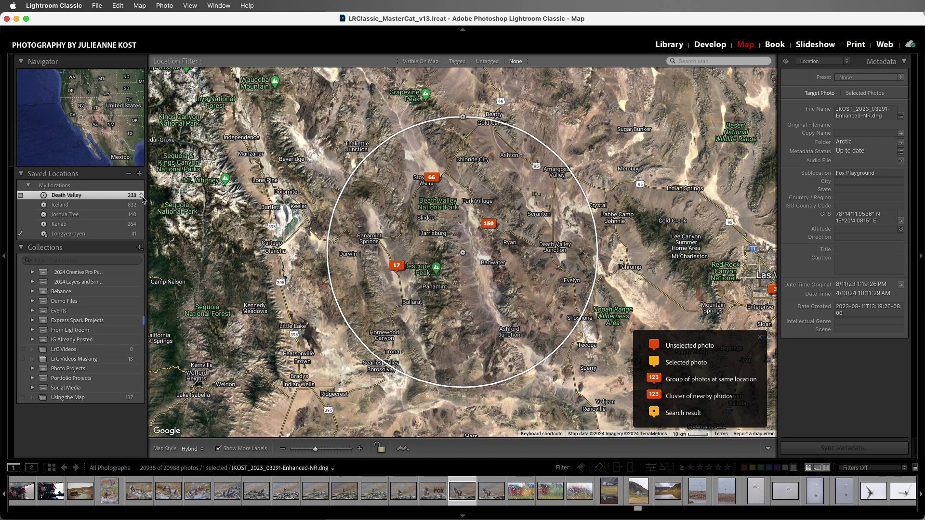
Select the 17-photo cluster in western Death Valley and open its export settings, toggling Remove Location Info off and back on.
click(397, 268)
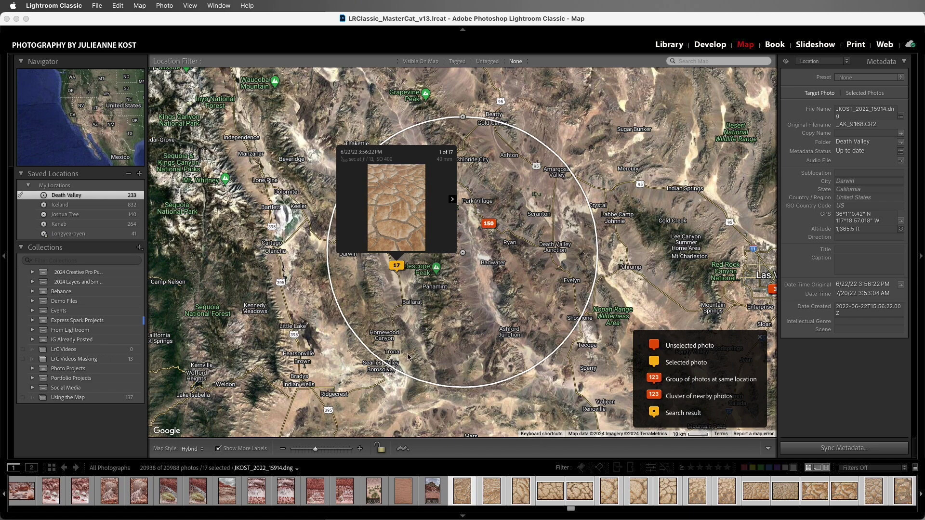
click(100, 7)
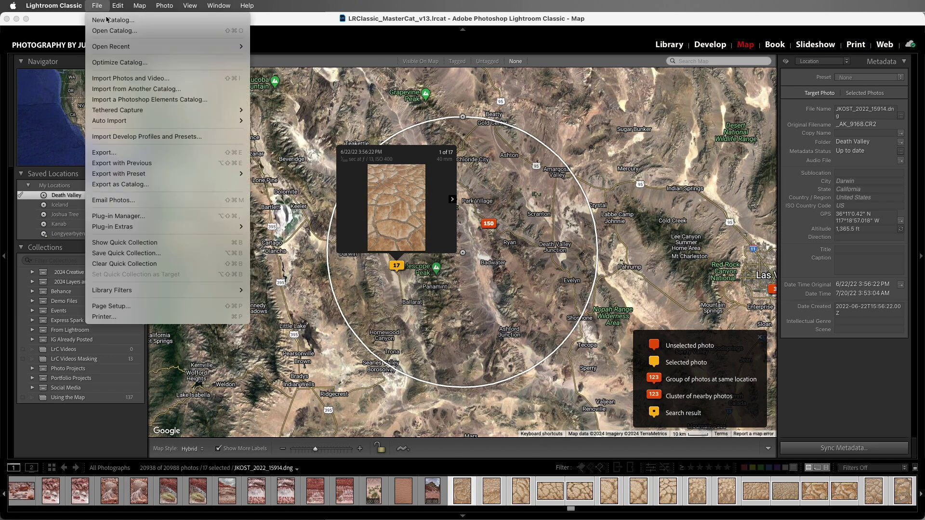
click(162, 153)
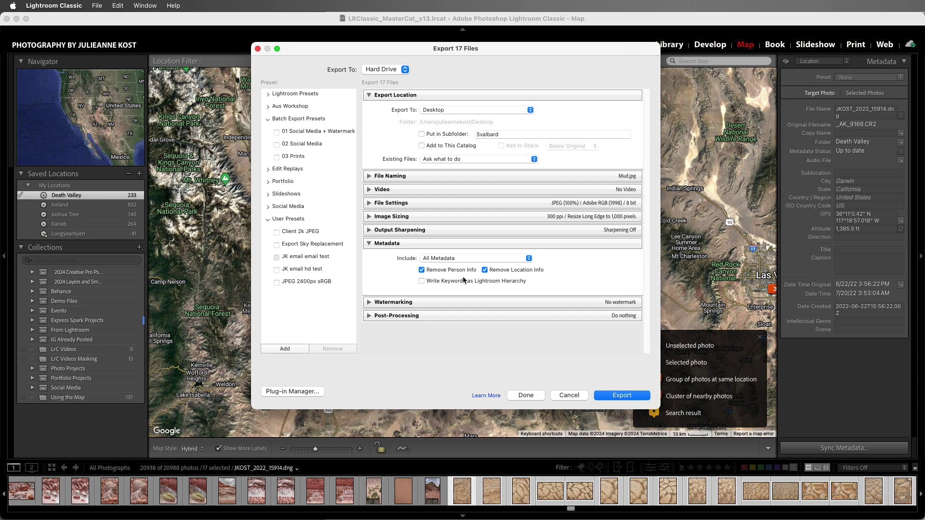
click(484, 269)
click(485, 270)
Set the export's included metadata to Copyright & Contact Info Only and save the export settings without exporting.
click(485, 259)
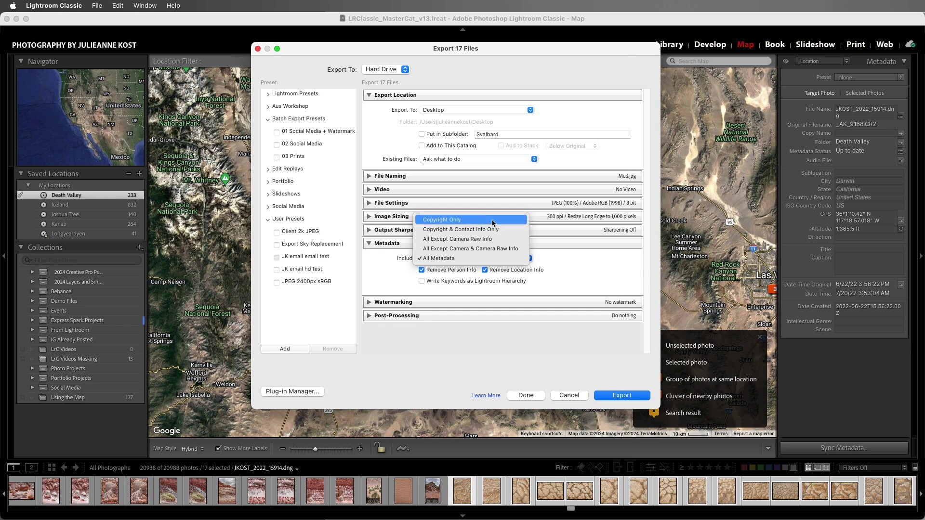
click(492, 221)
click(494, 259)
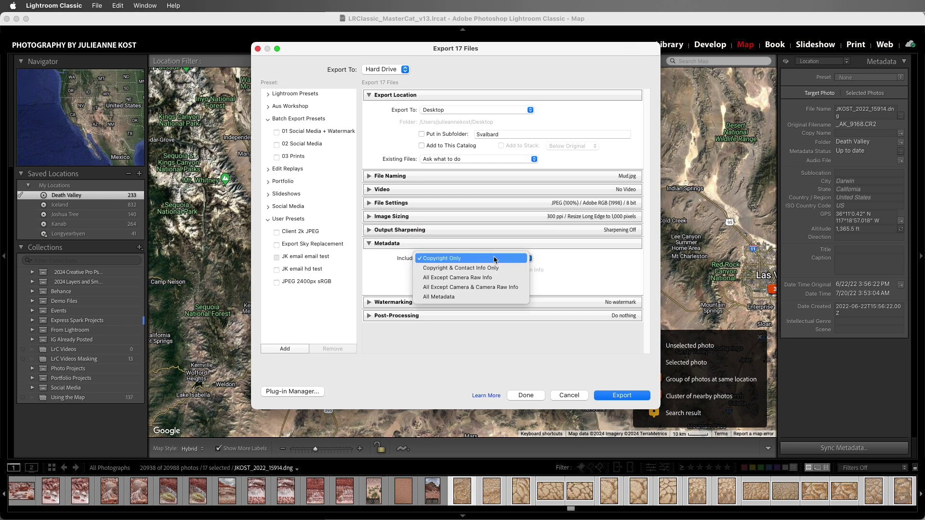
click(495, 268)
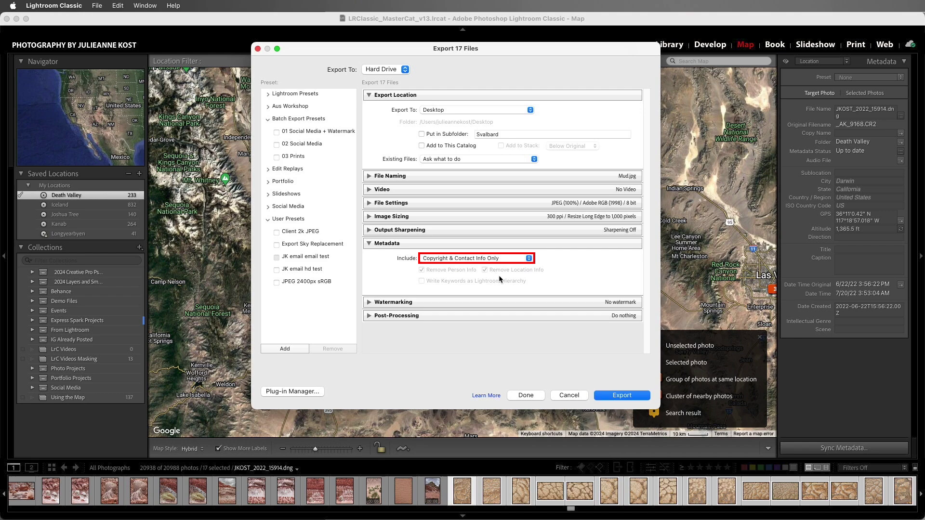
click(520, 394)
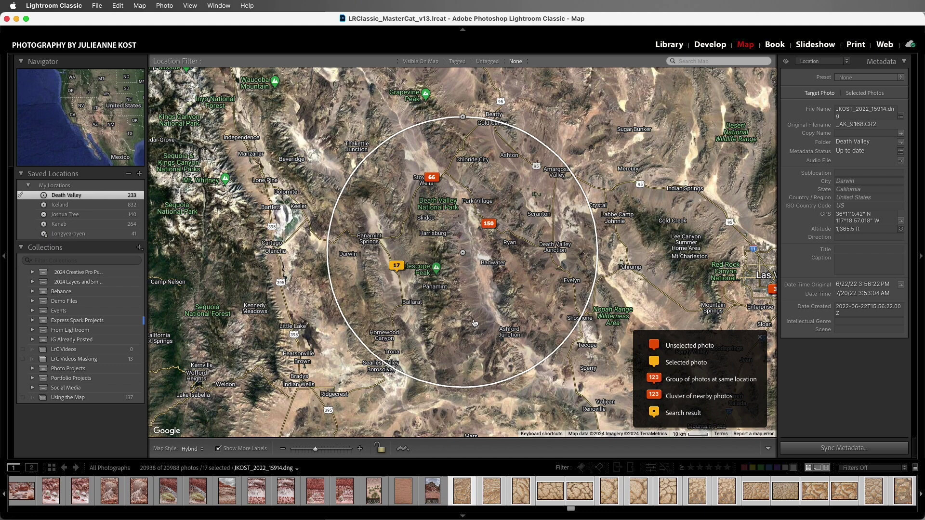
Select three mud-crack photos and look up the commands for deleting location metadata and creating a collection from the 17-photo marker.
click(550, 485)
shift+click(609, 492)
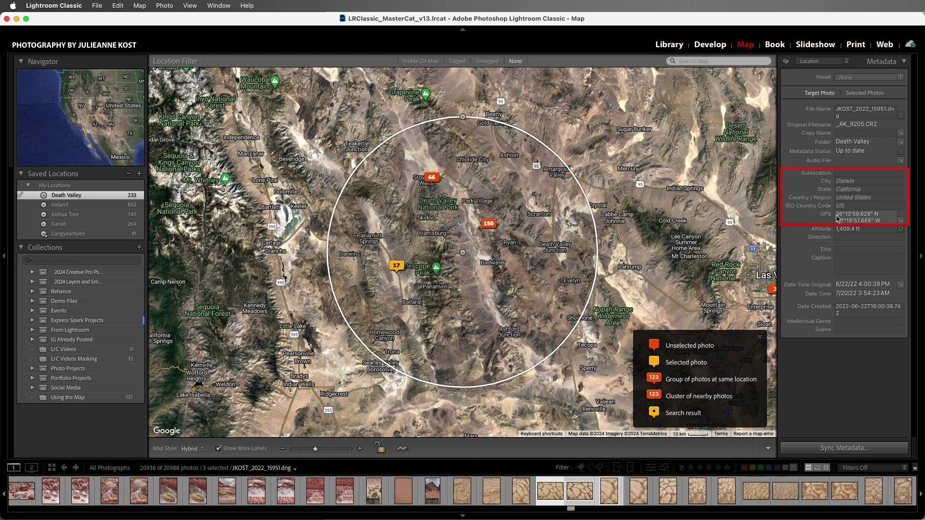
click(164, 6)
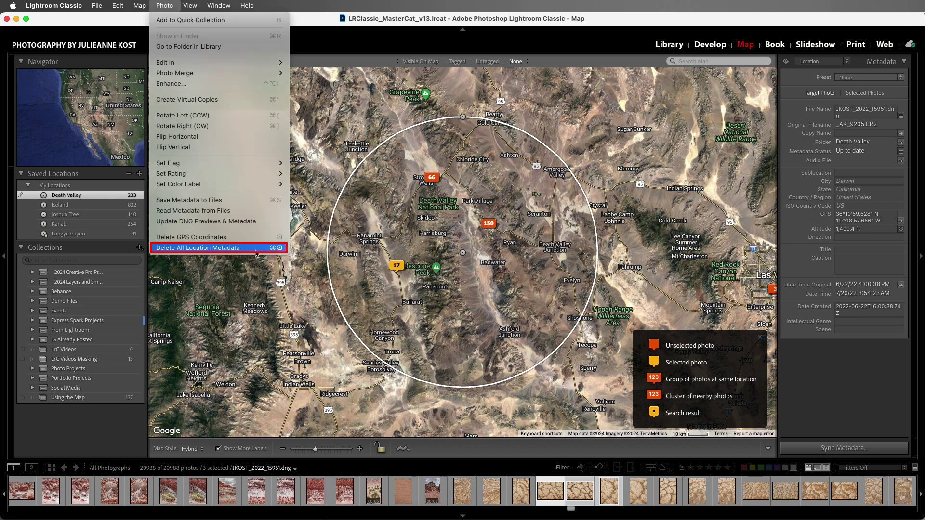
click(283, 281)
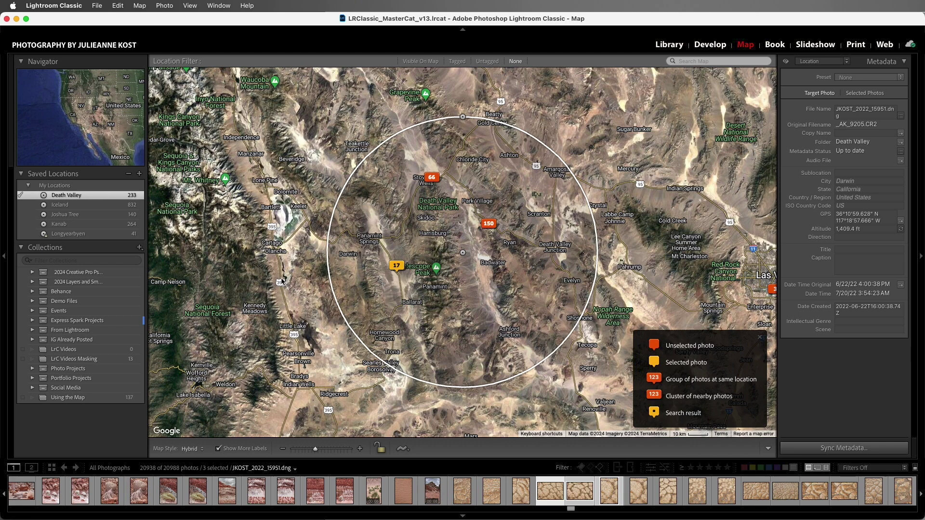
right_click(394, 268)
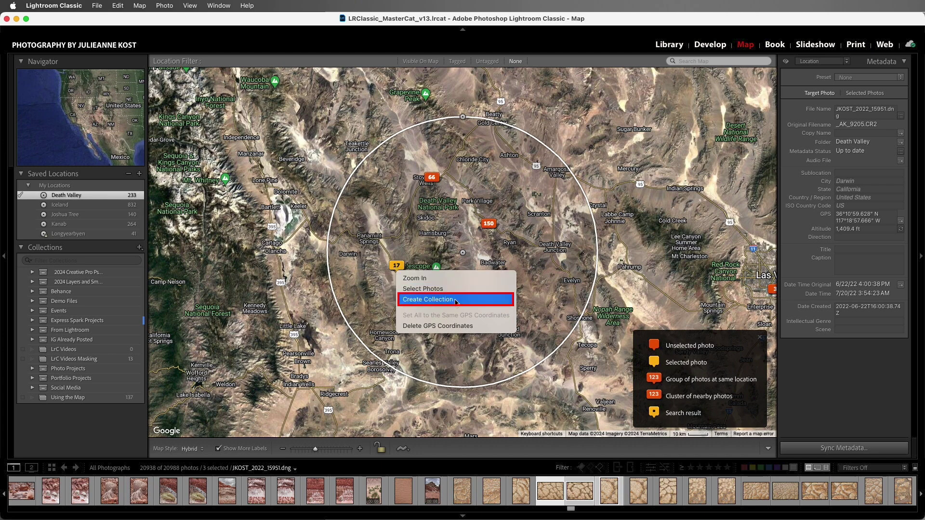
click(520, 304)
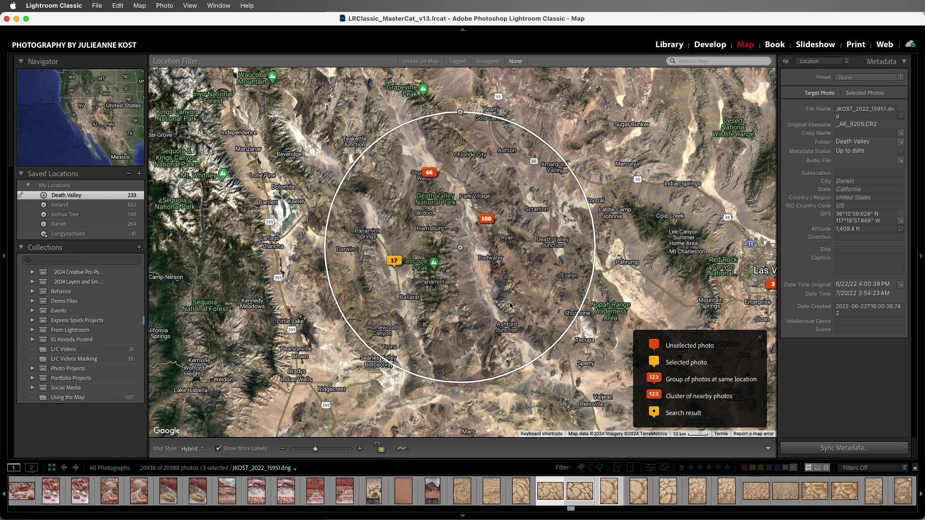
Lock and unlock the map markers, and view the tracklog options without loading a tracklog.
click(381, 448)
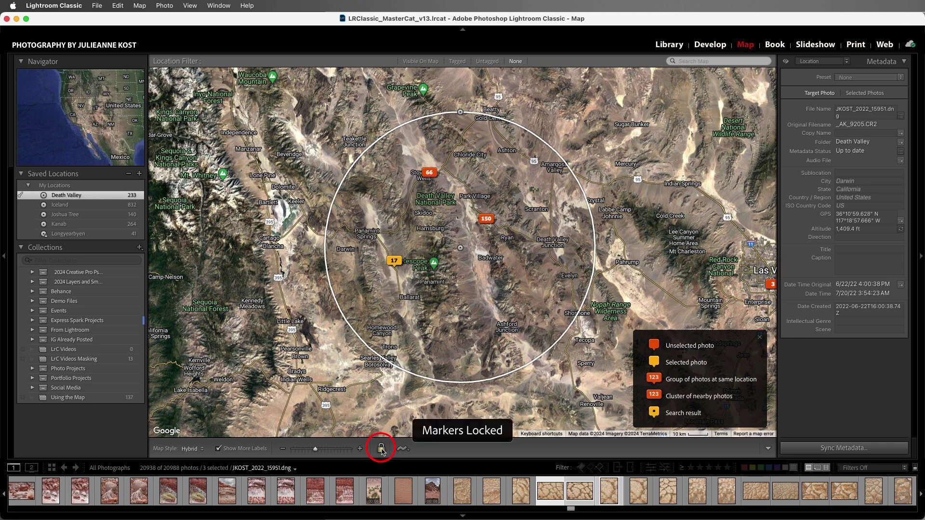
click(381, 451)
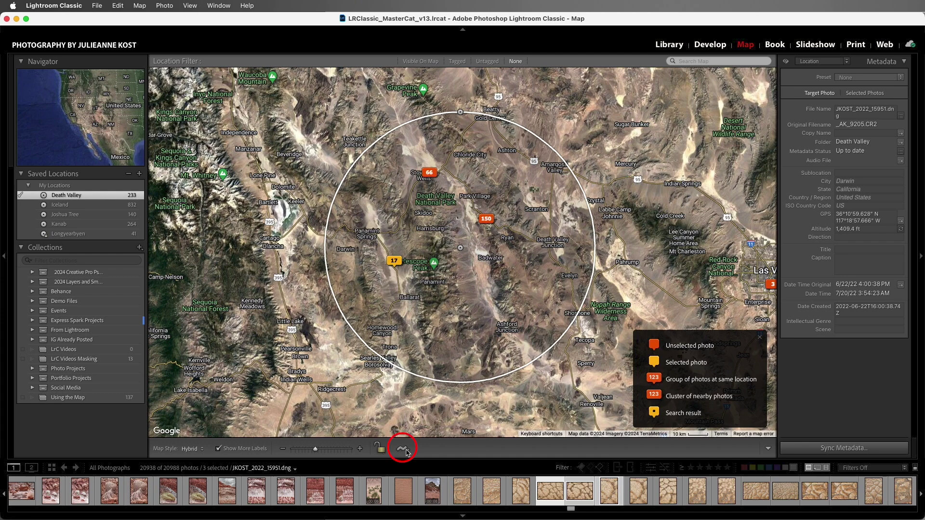
click(402, 449)
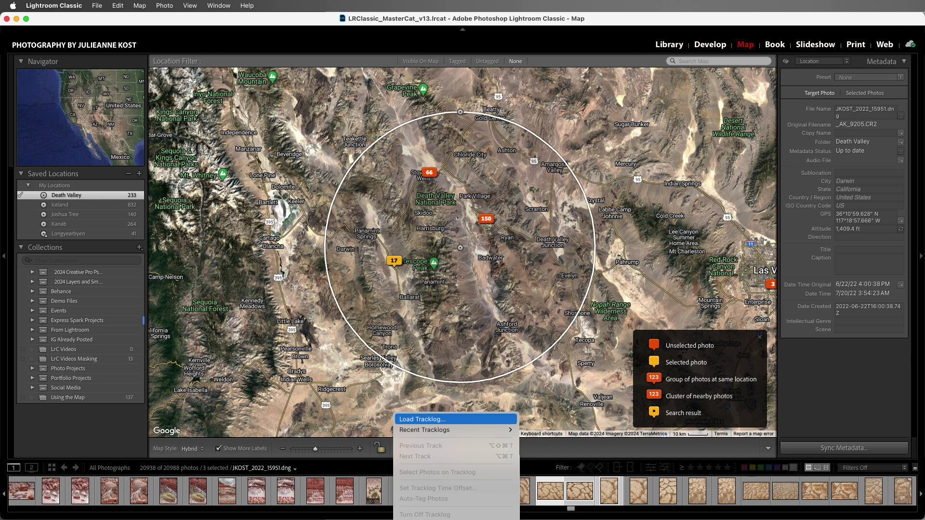
key(Escape)
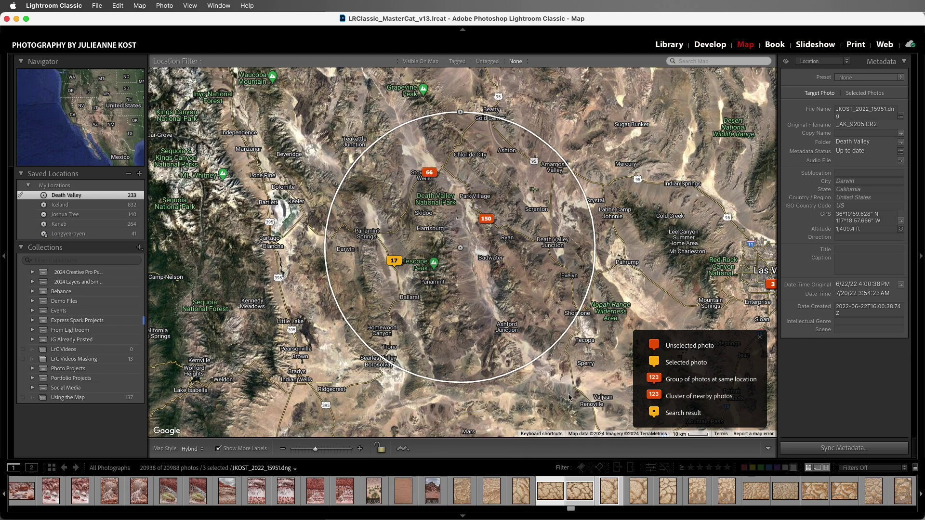
Open the target photo's GPS coordinates in Google Maps in the Safari browser.
click(902, 223)
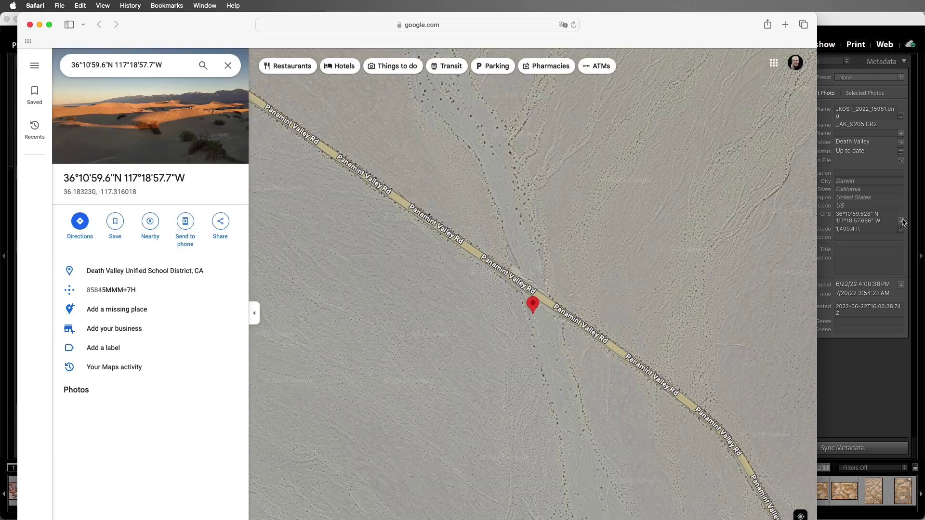